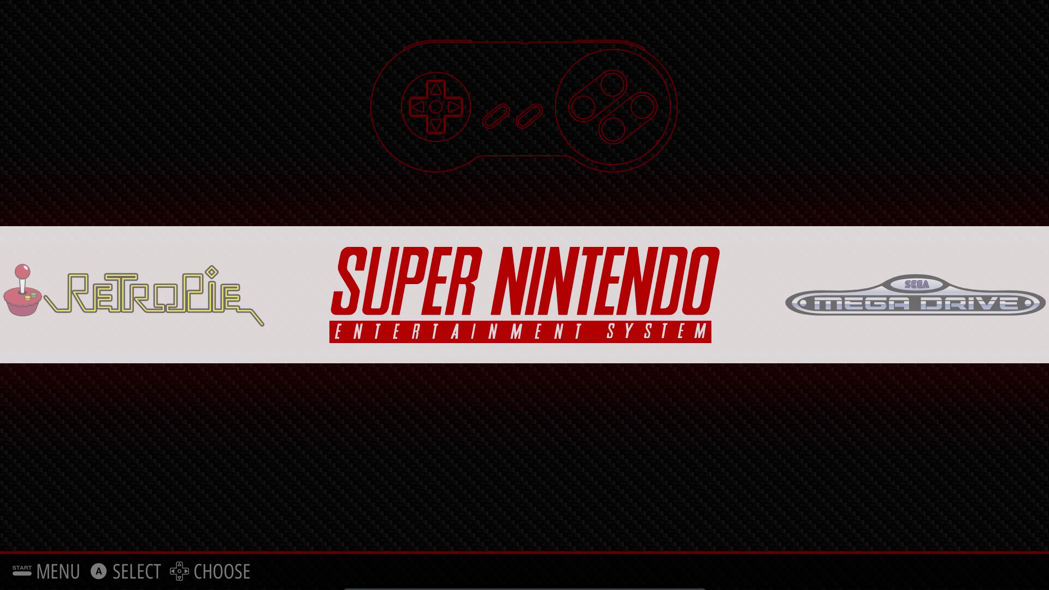
Step: Launch Super Mario World from the Super Nintendo game list and start a 1 player game
key(Return)
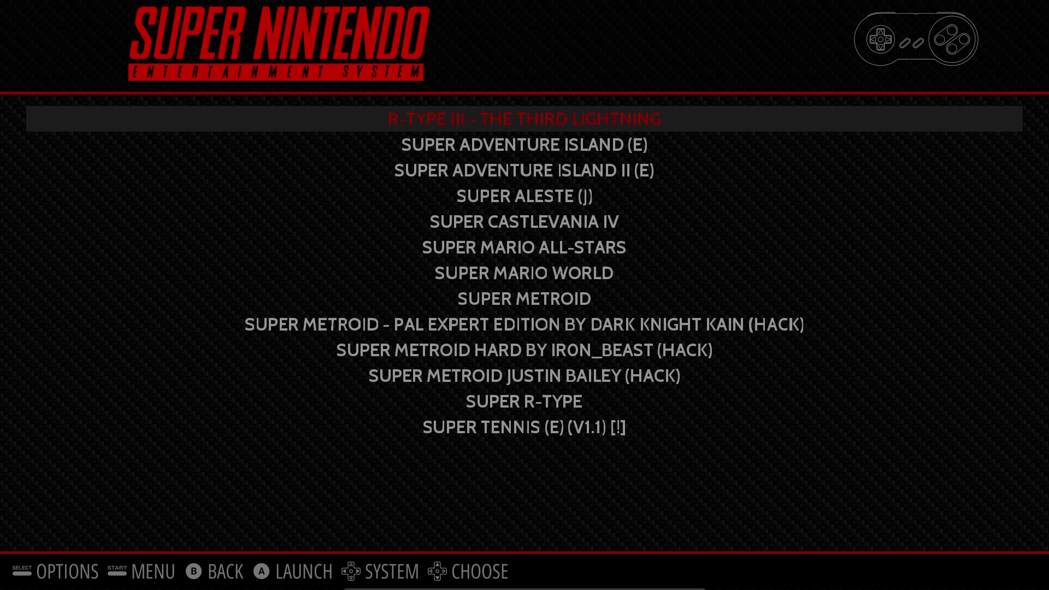
key(Down)
key(Down)
key(Down)
key(Down)
key(Down)
key(Down)
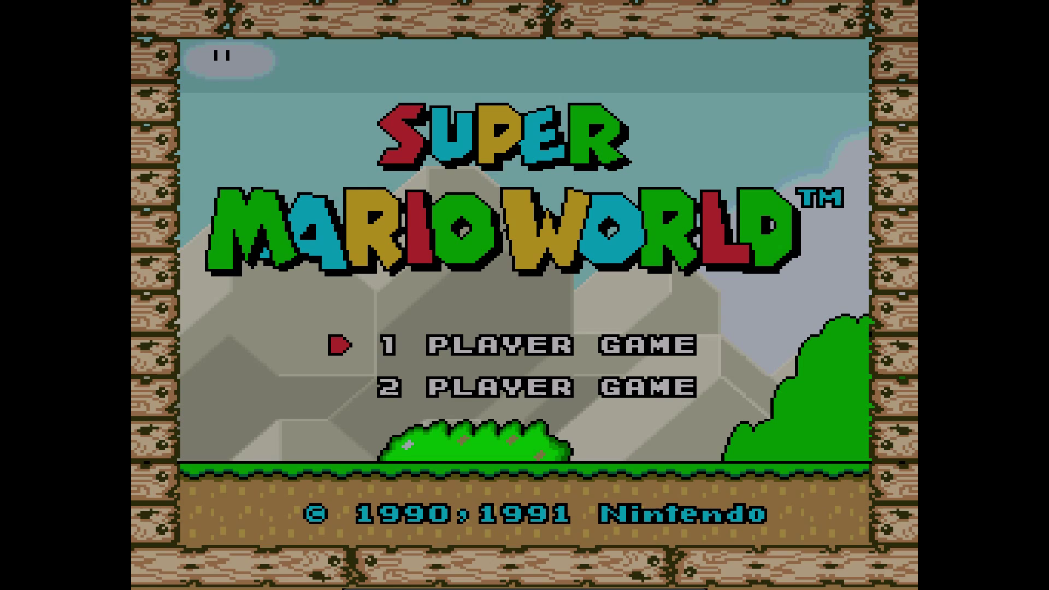
key(Return)
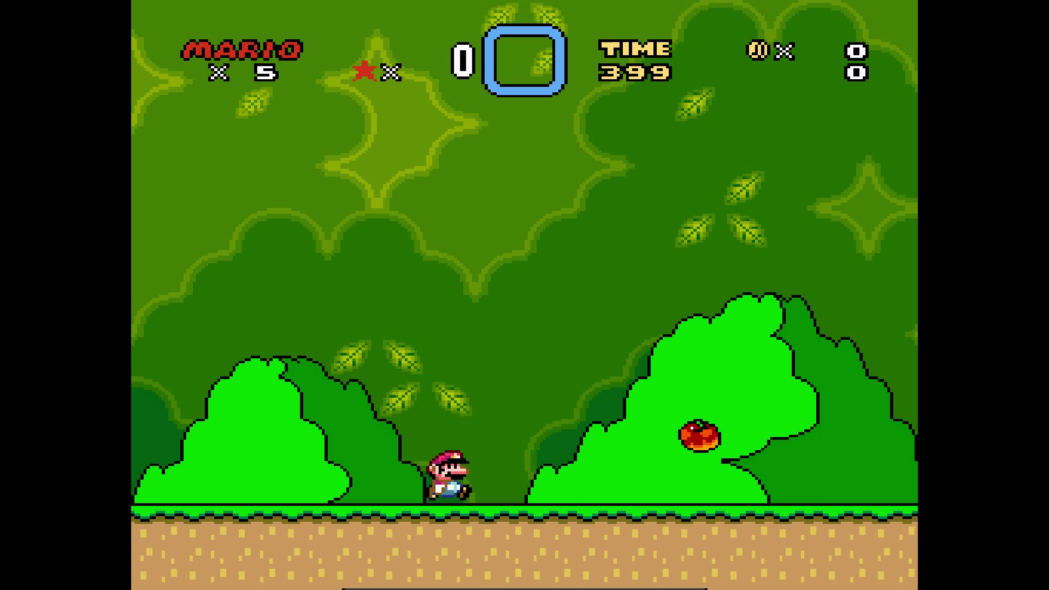
Step: Run Mario through the forest level, jumping along the way, and turn back to jump onto Yoshi
key(z)
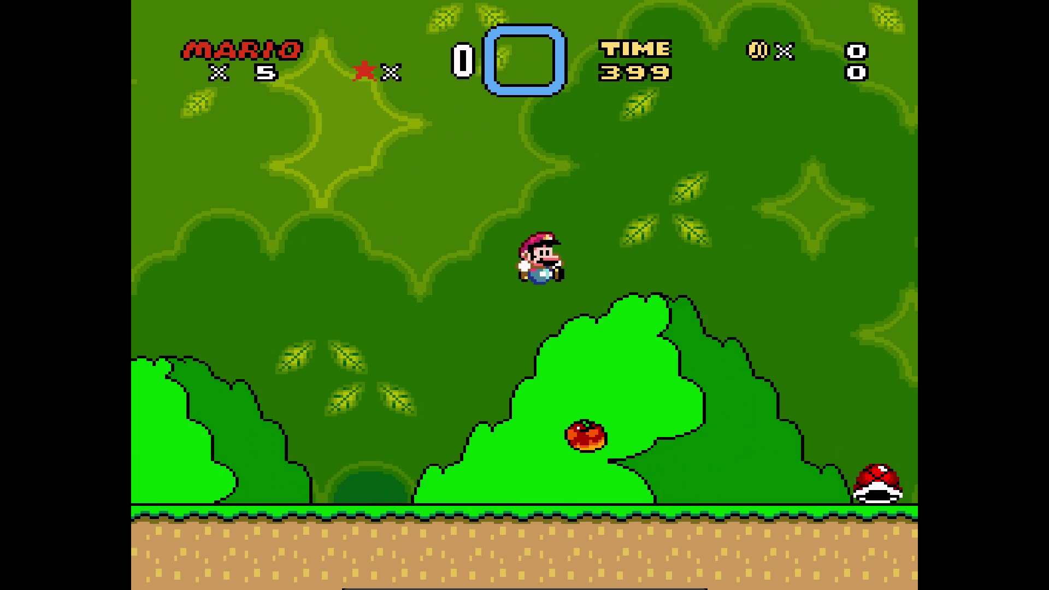
key(Right)
key(Right)
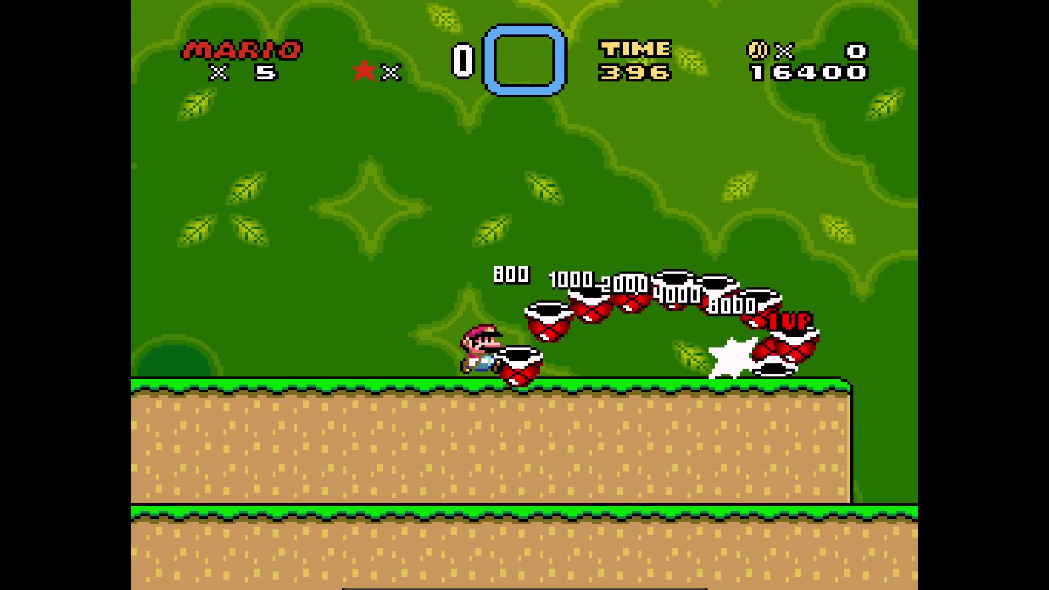
key(Right)
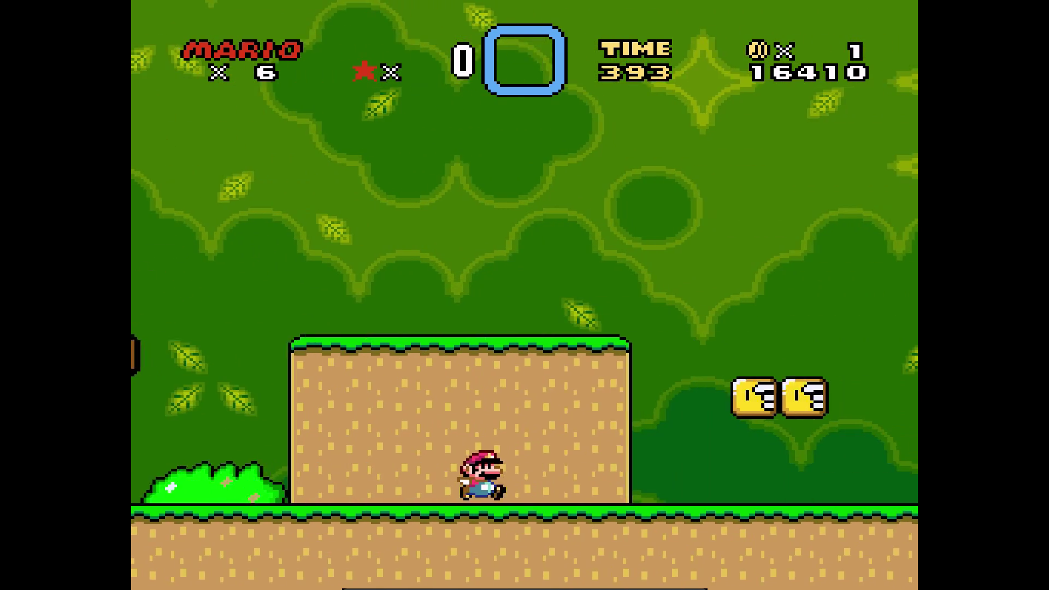
key(Left)
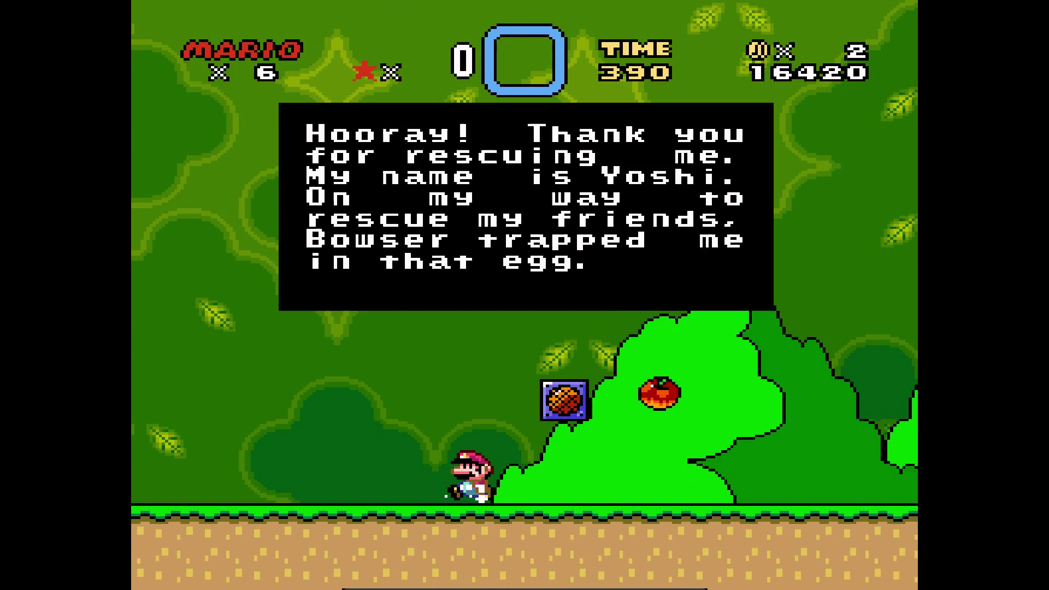
key(z)
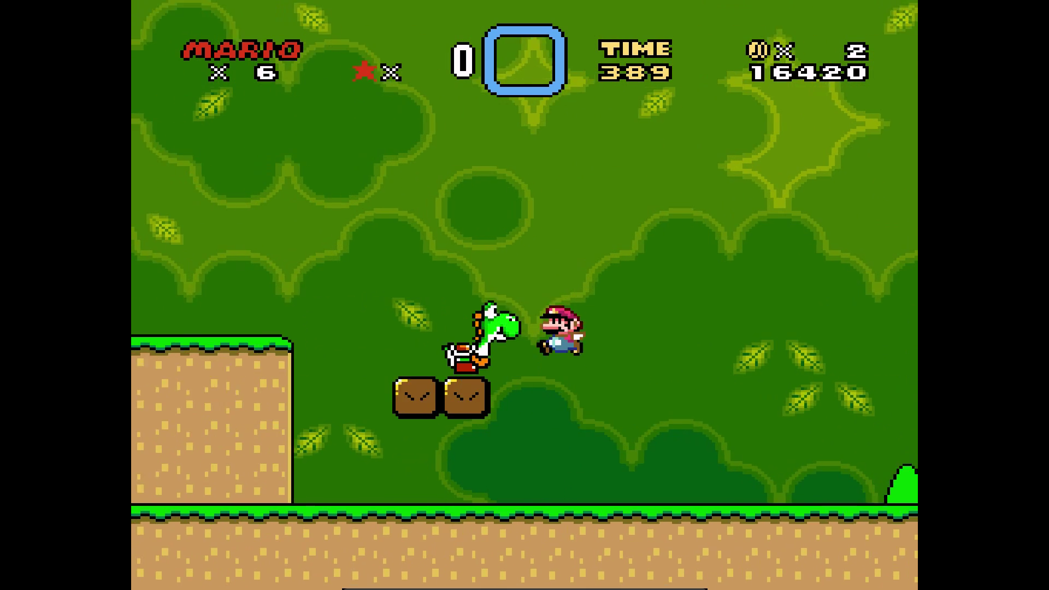
Step: Ride Yoshi onward through the level, jumping ahead and eating the berries with his tongue
key(Right)
key(Right)
key(x)
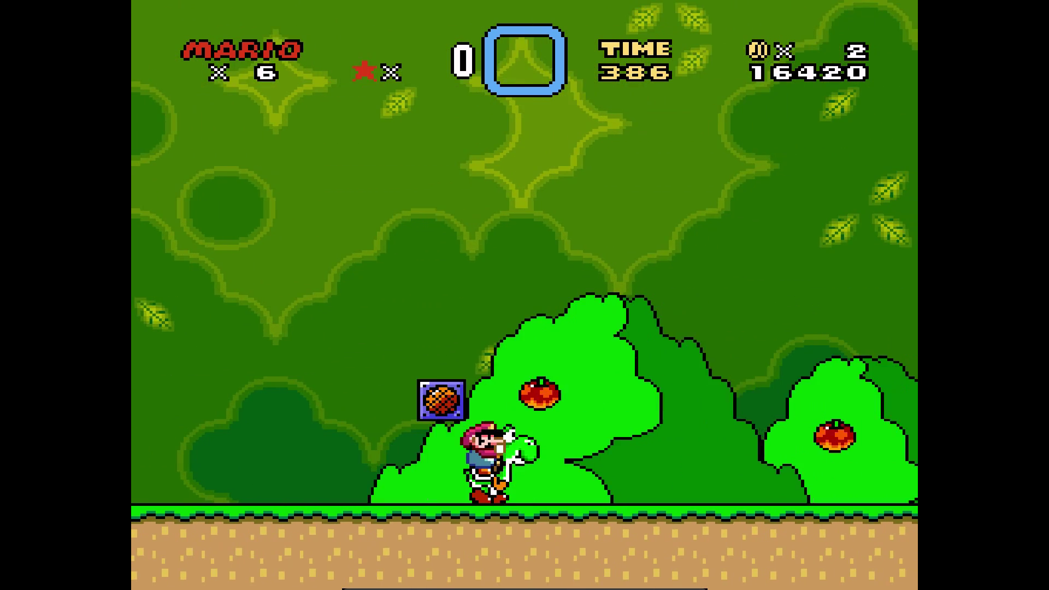
key(x)
key(Right)
key(z)
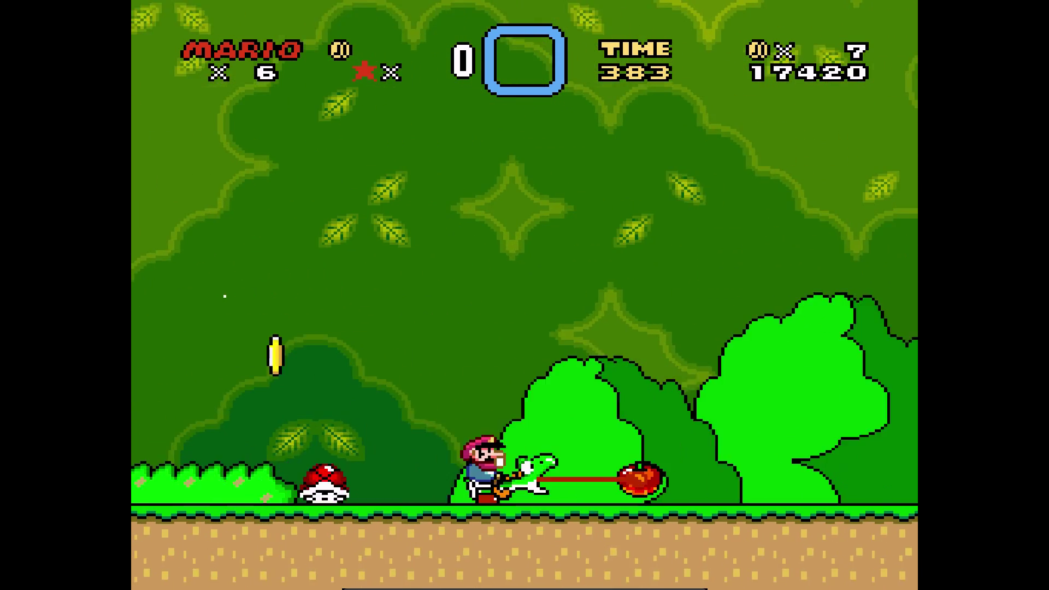
key(z)
key(Right)
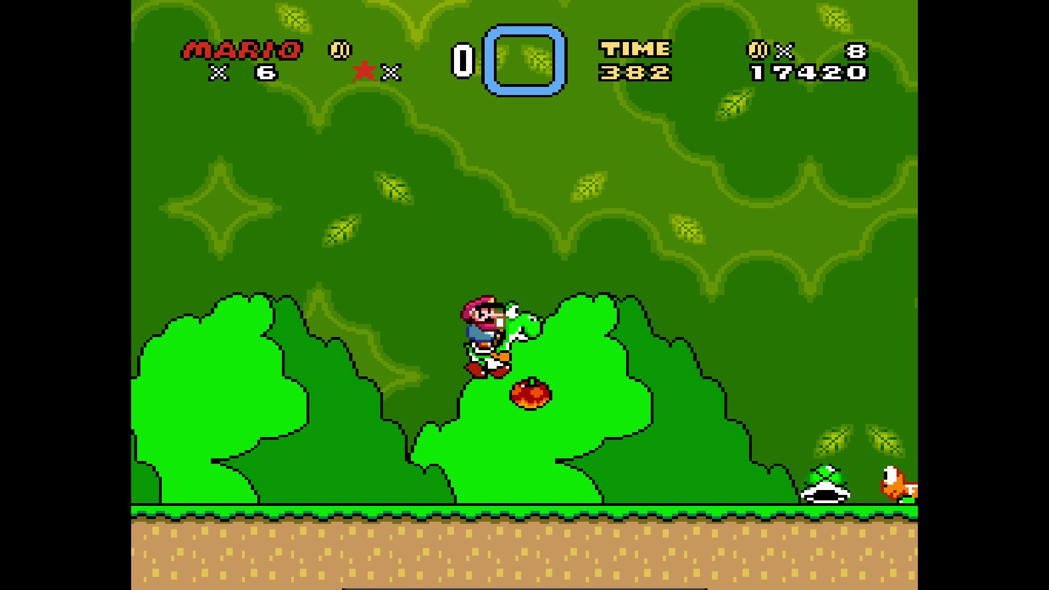
key(Right)
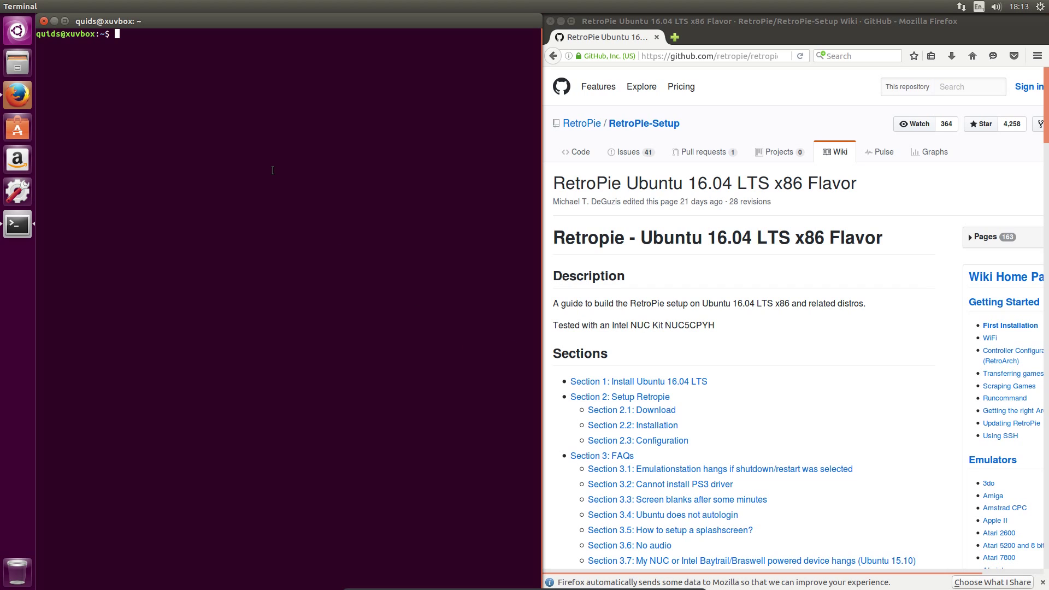
Step: Copy the package command from the wiki's Section 2.1 and run it in the terminal: sudo apt-get install -y git dialog
scroll(801, 419, down, 6)
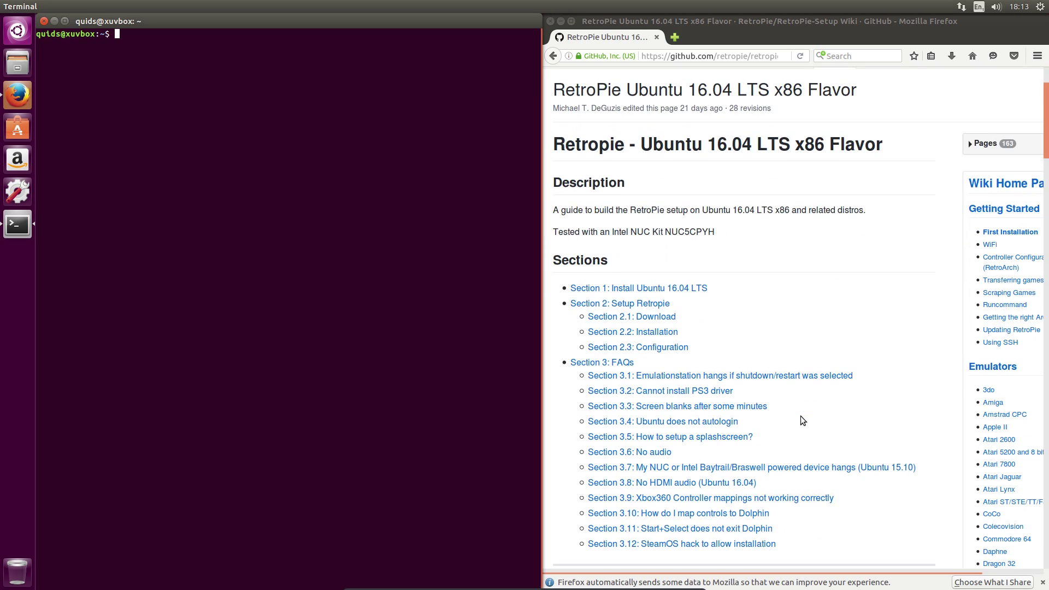
scroll(795, 407, down, 2)
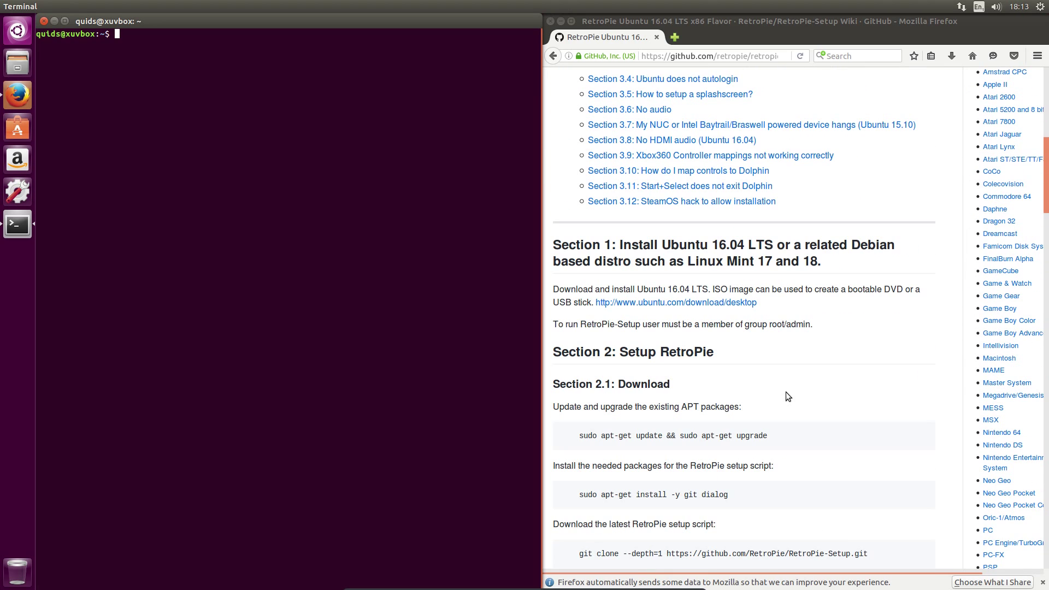
scroll(749, 425, down, 1)
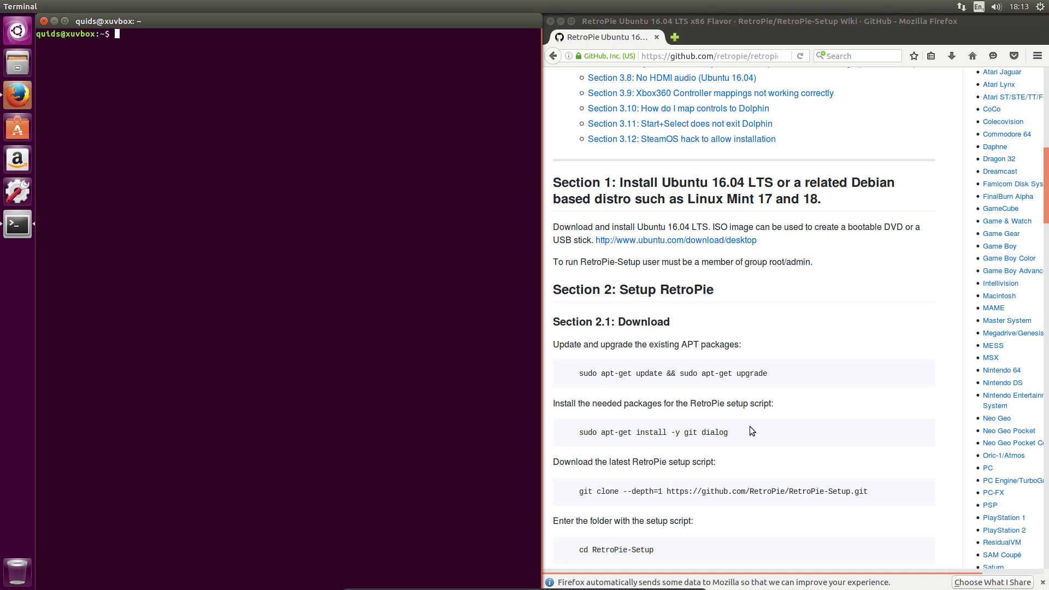
click(677, 435)
triple_click(584, 440)
right_click(585, 440)
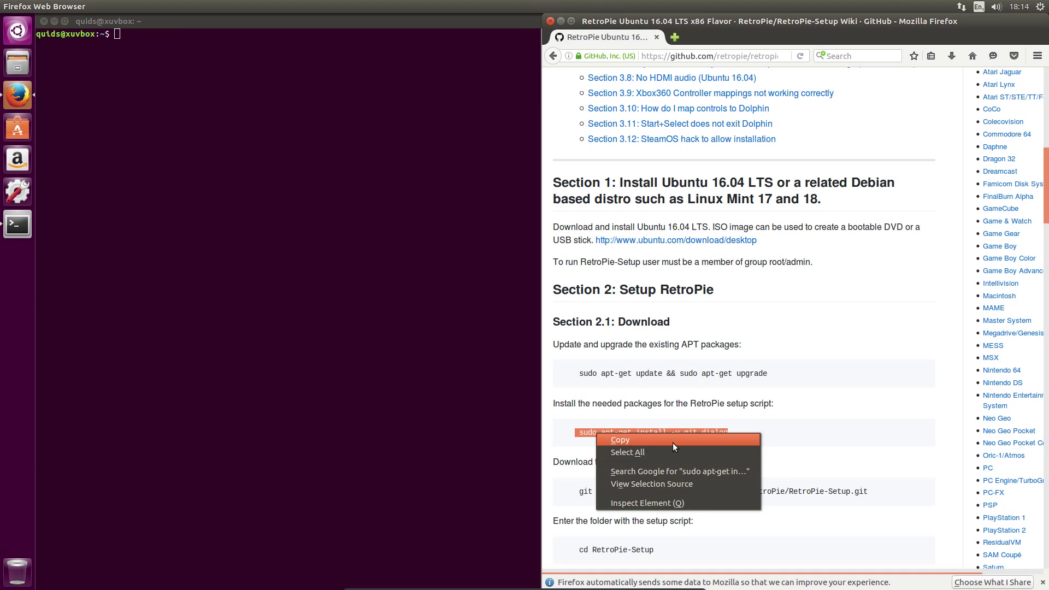
click(675, 445)
click(260, 192)
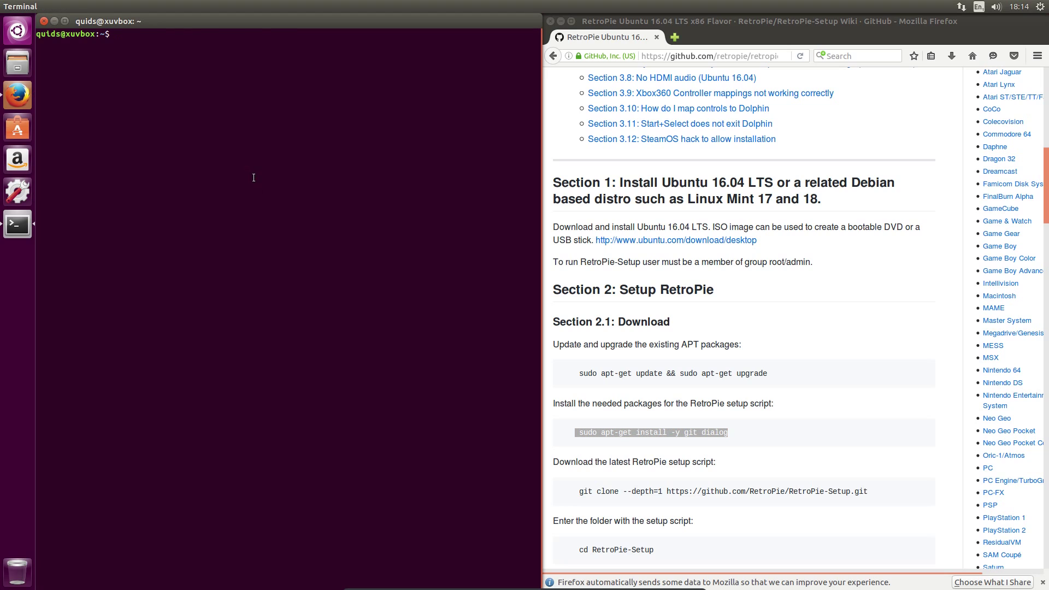
key(ctrl+shift+v)
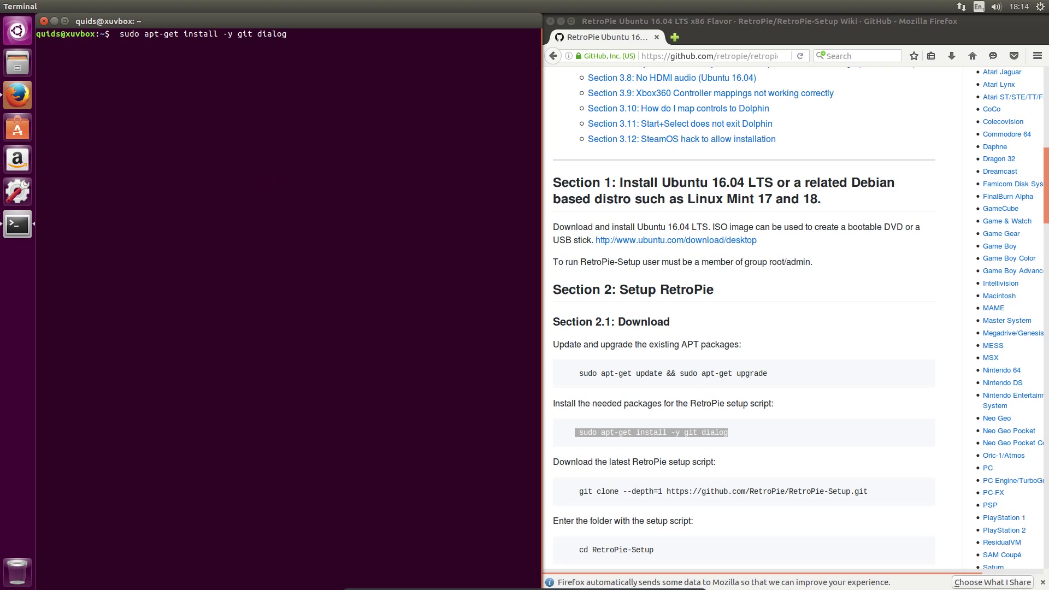
key(Return)
key(Return)
drag(869, 491, 581, 491)
key(alt+Tab)
key(ctrl+l)
key(ctrl+shift+v)
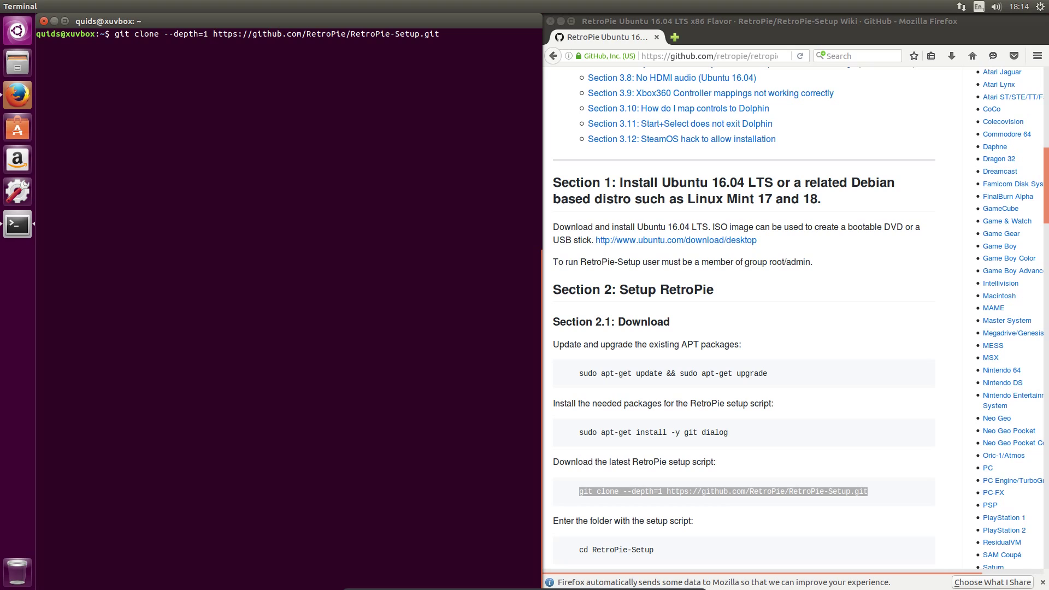
key(Return)
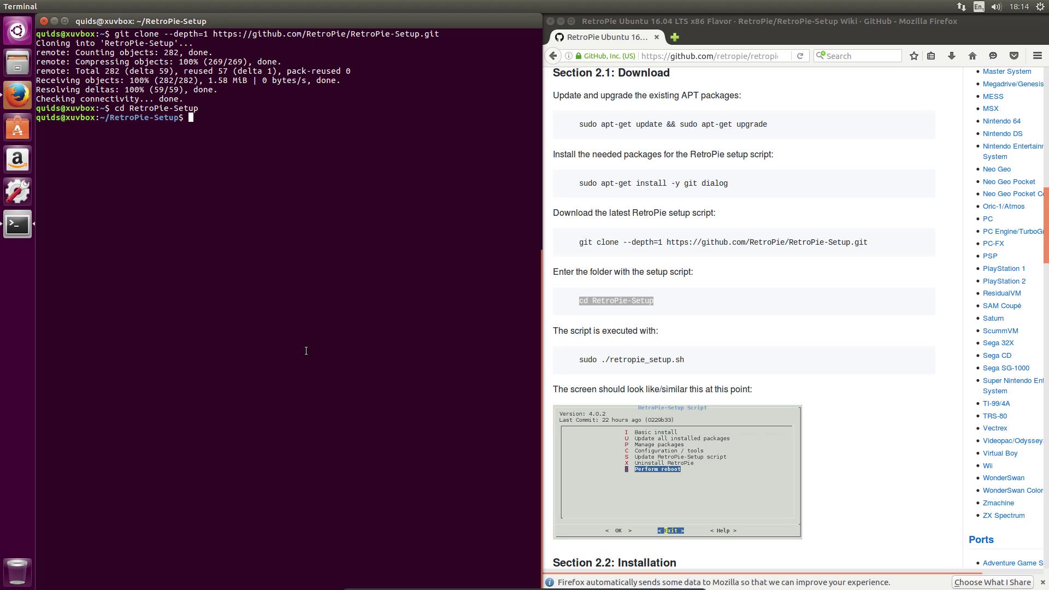
Step: Copy the script command from the wiki and run it in the terminal: sudo ./retropie_setup.sh
drag(691, 360, 579, 361)
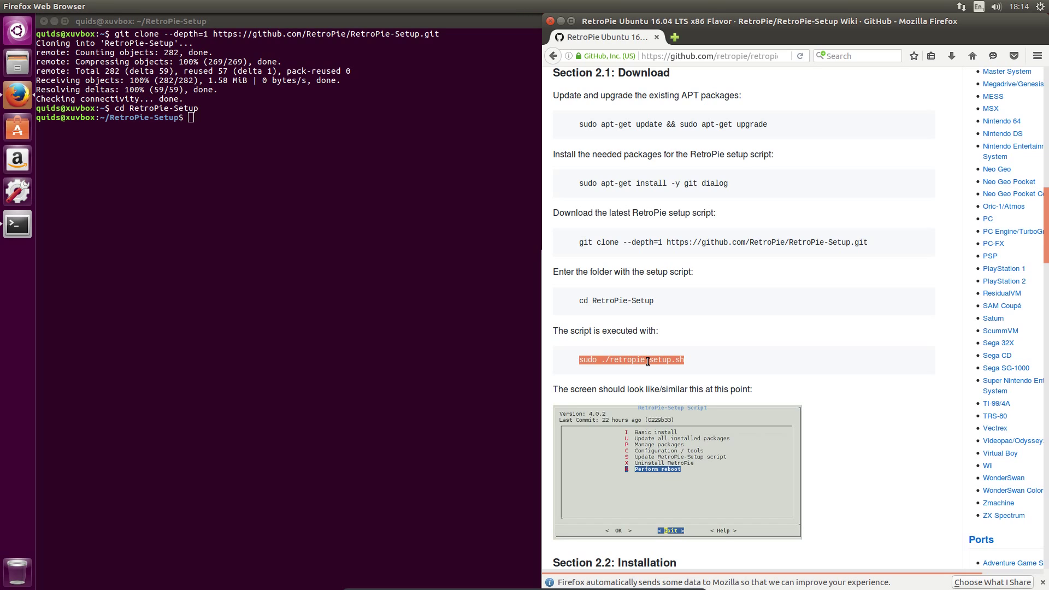
middle_click(297, 189)
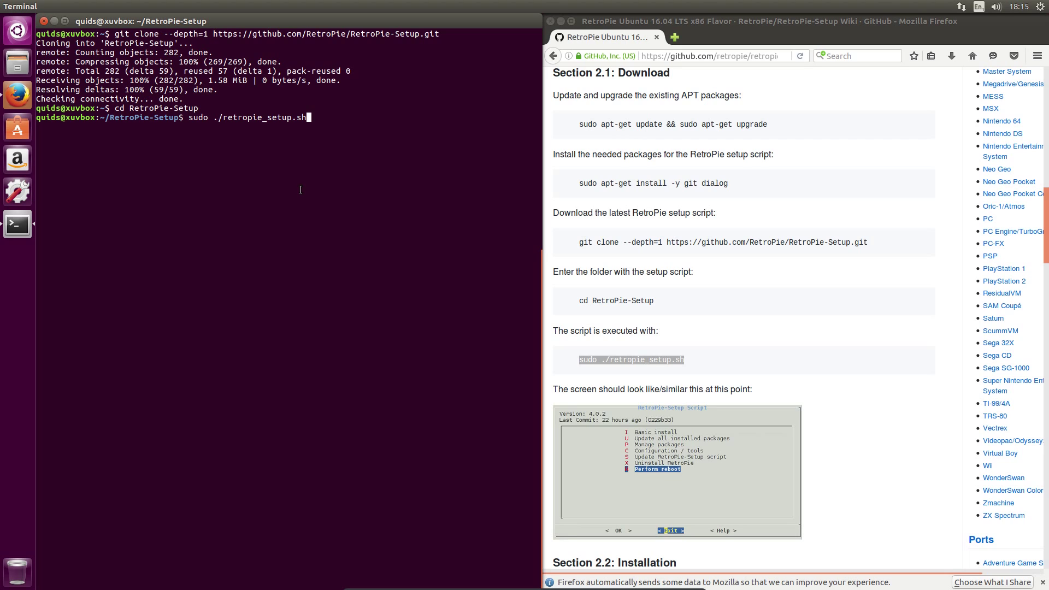
key(Return)
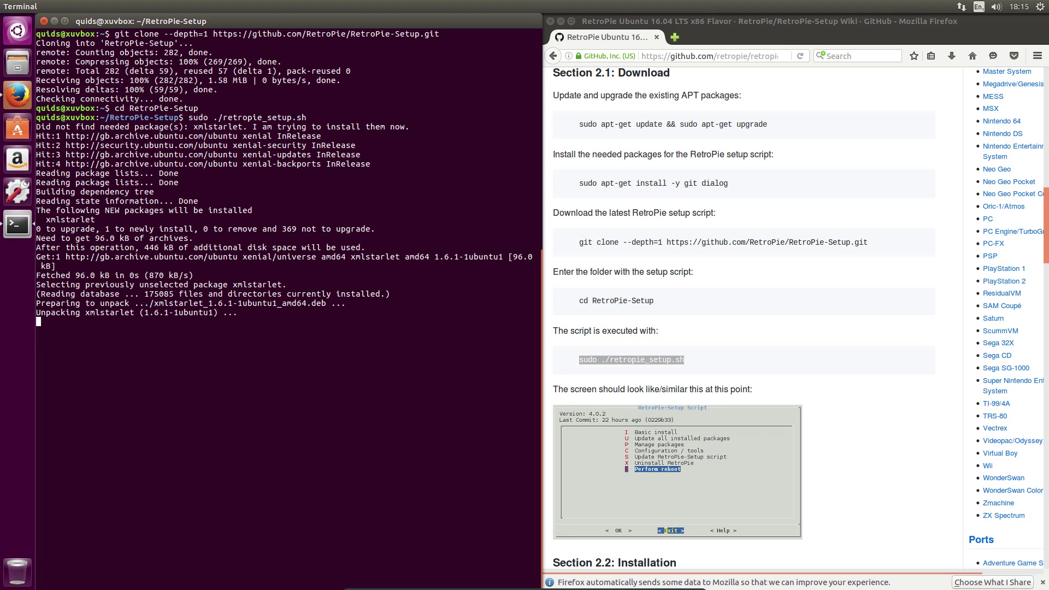
Step: Review the wiki's installation section, accept the RetroPie notice, and start the Basic install
scroll(709, 405, down, 3)
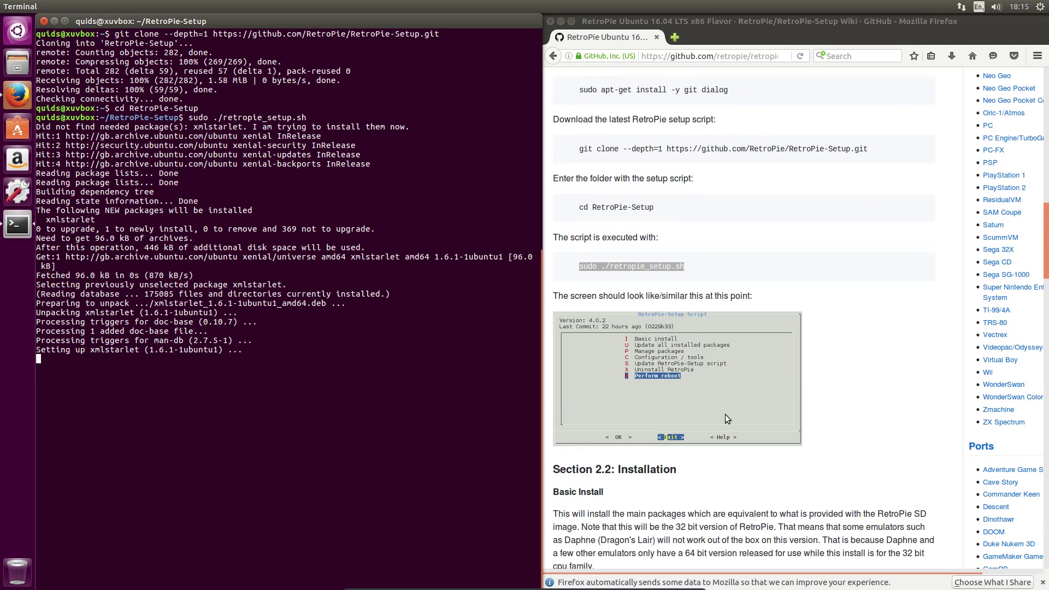
scroll(727, 419, down, 7)
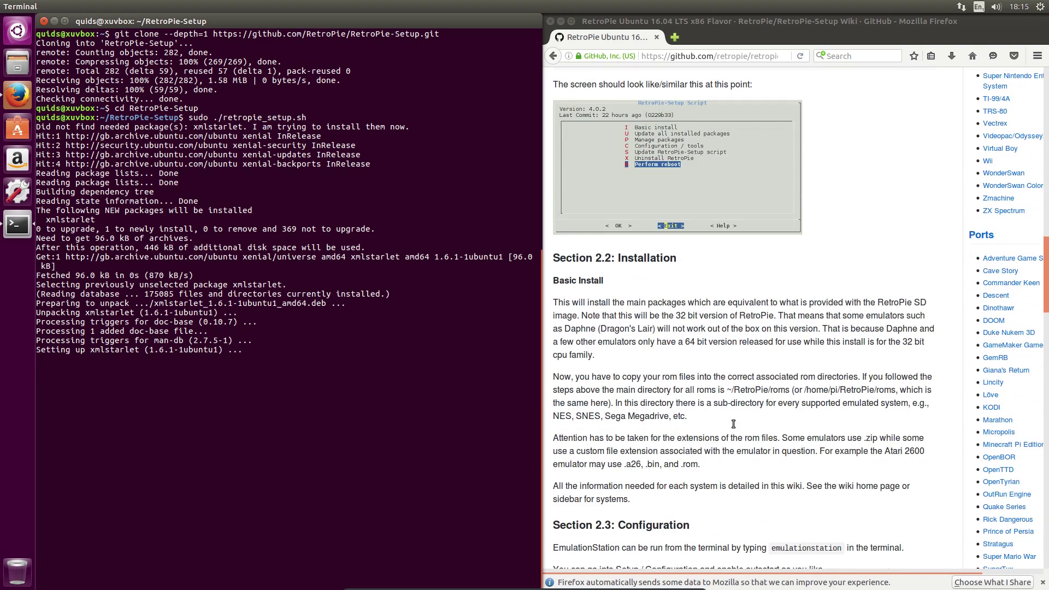
scroll(733, 424, down, 4)
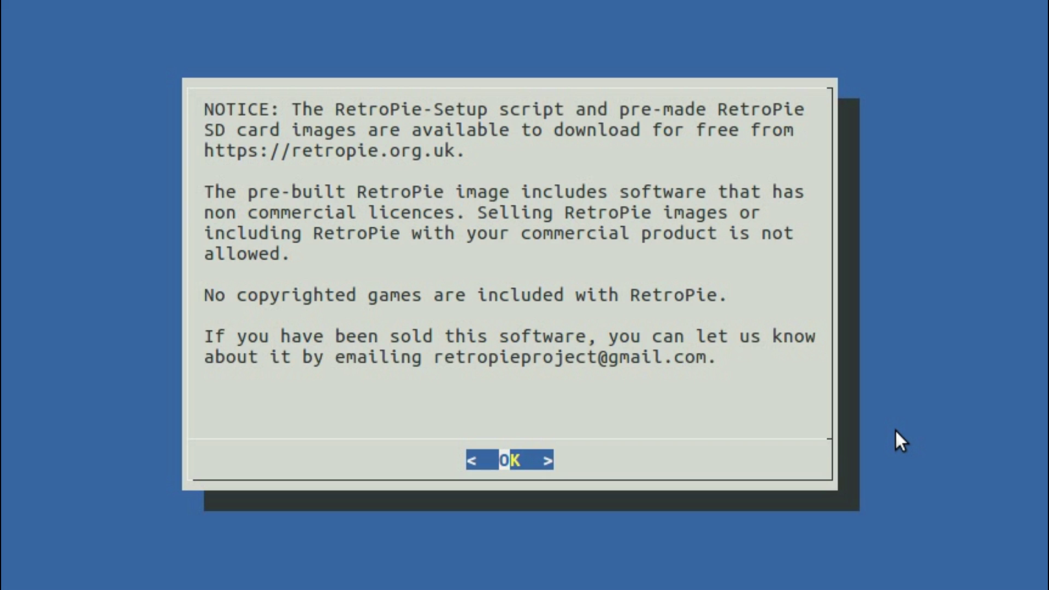
key(Return)
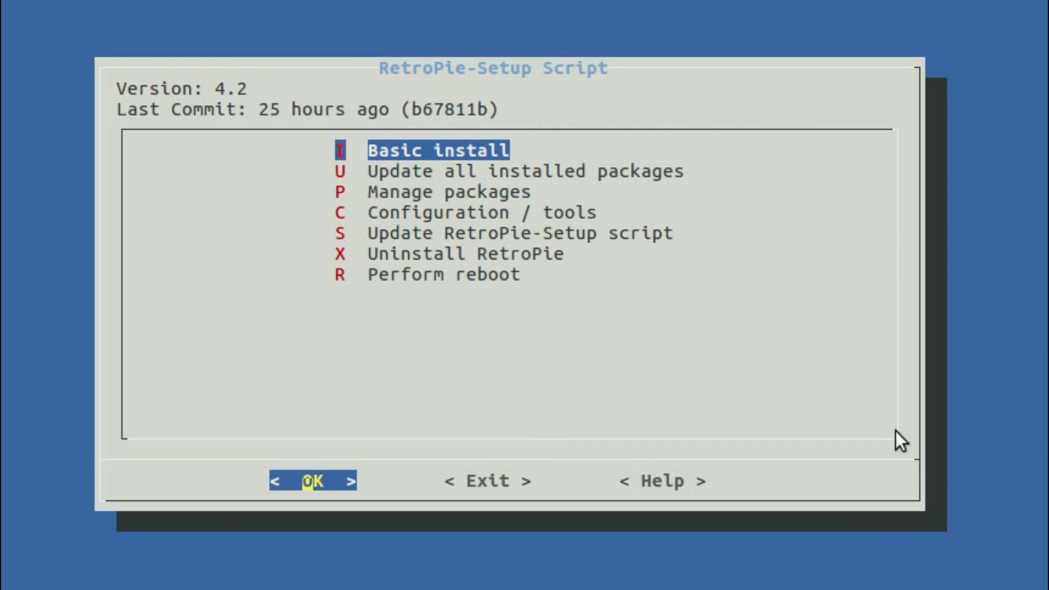
key(Return)
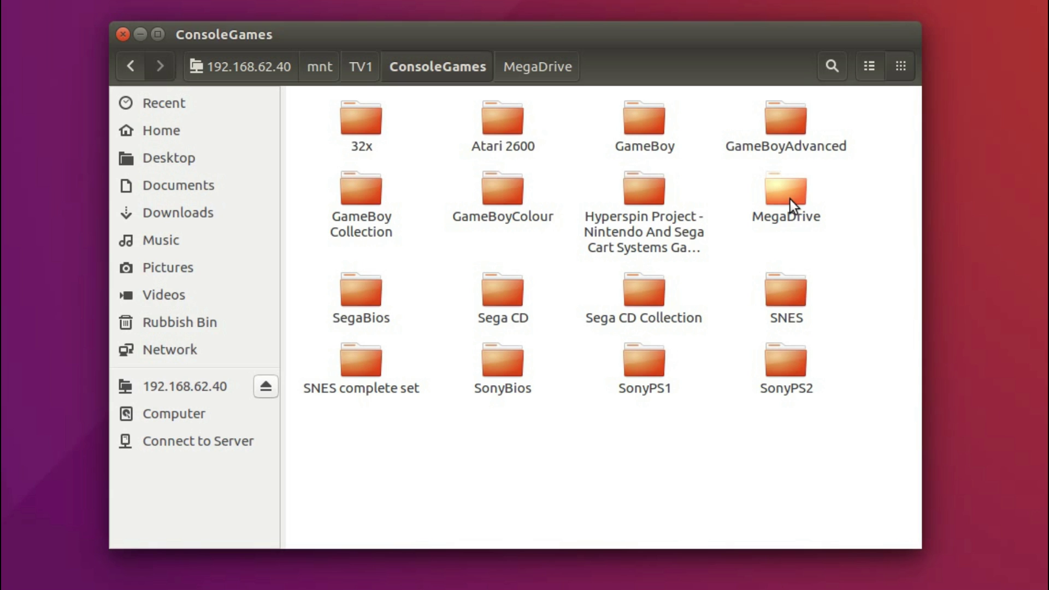
Step: Open the MegaDrive folder inside ConsoleGames in the file manager and copy all of its game files
click(651, 197)
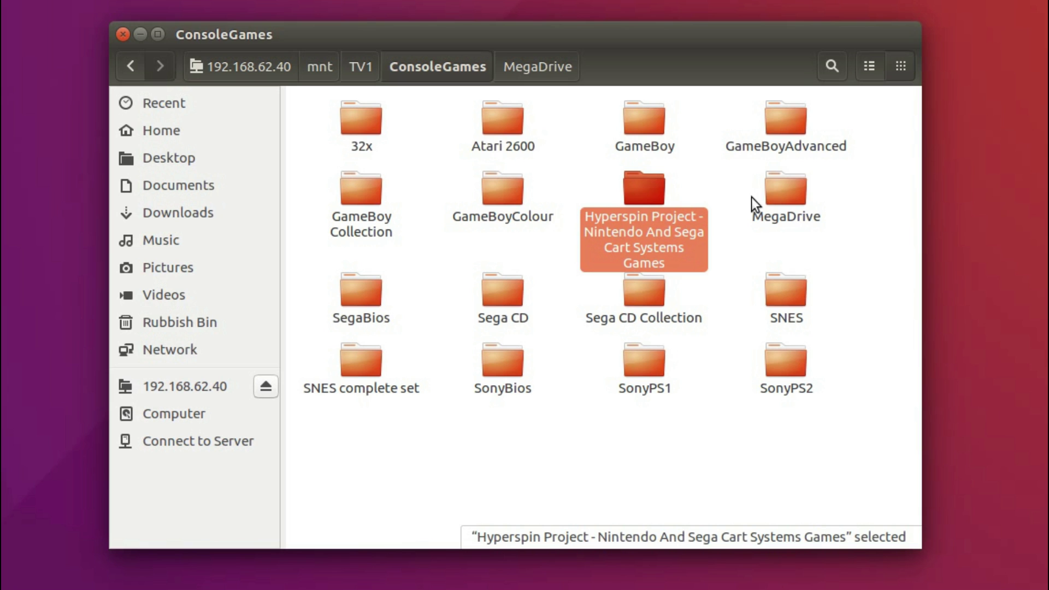
double_click(798, 200)
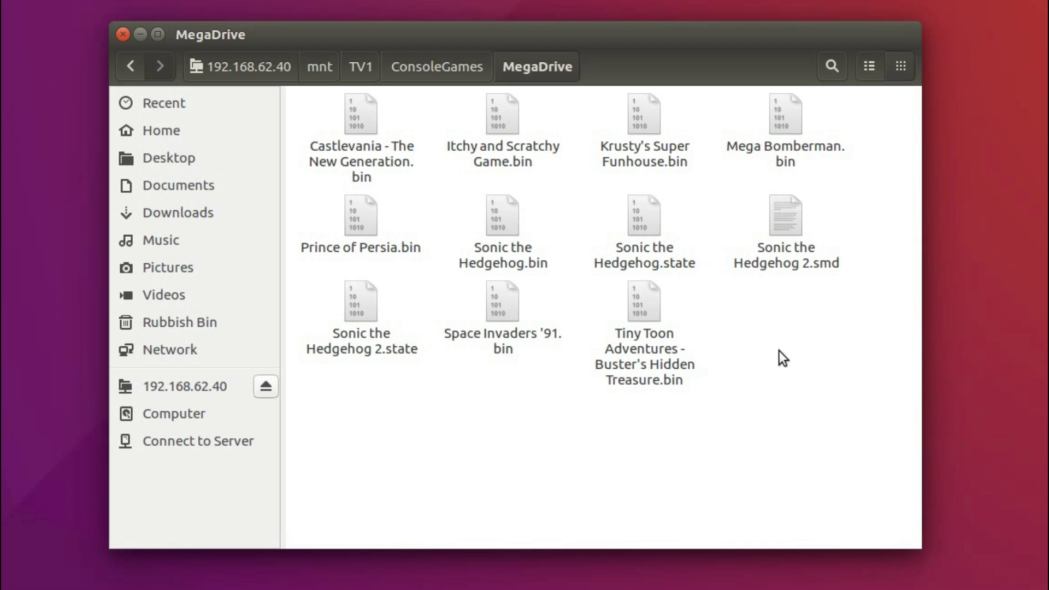
key(ctrl+a)
right_click(782, 224)
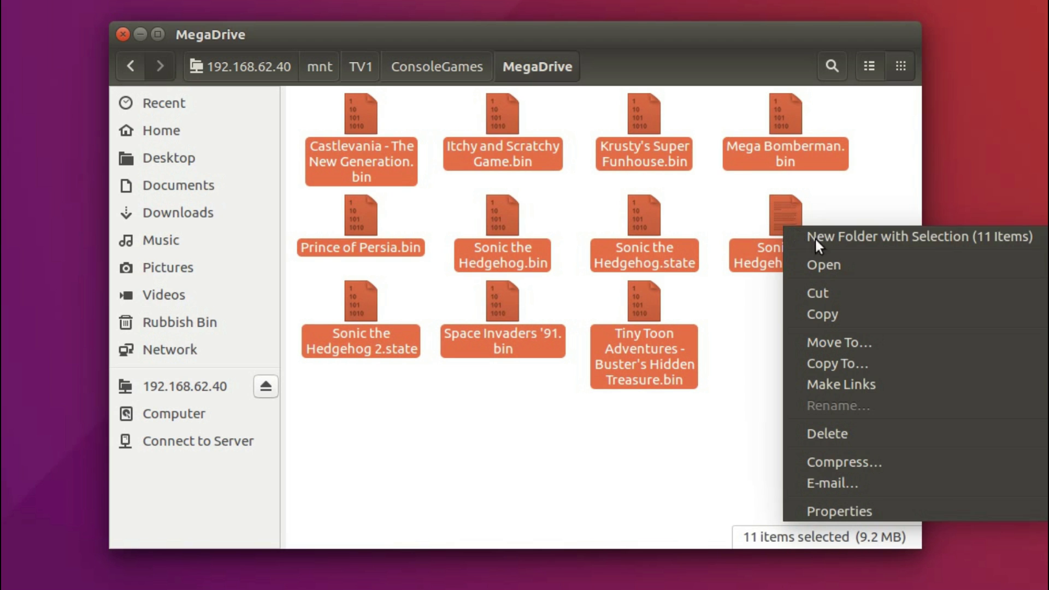
click(826, 314)
click(800, 338)
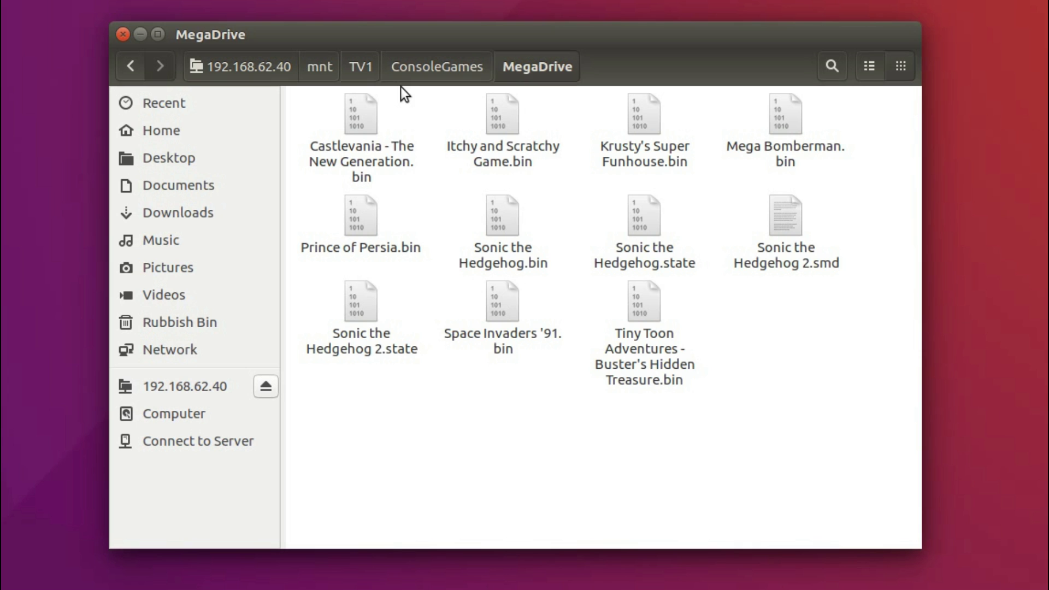
Step: Open the roms folder inside the home directory's RetroPie folder in a new file manager tab
key(ctrl+t)
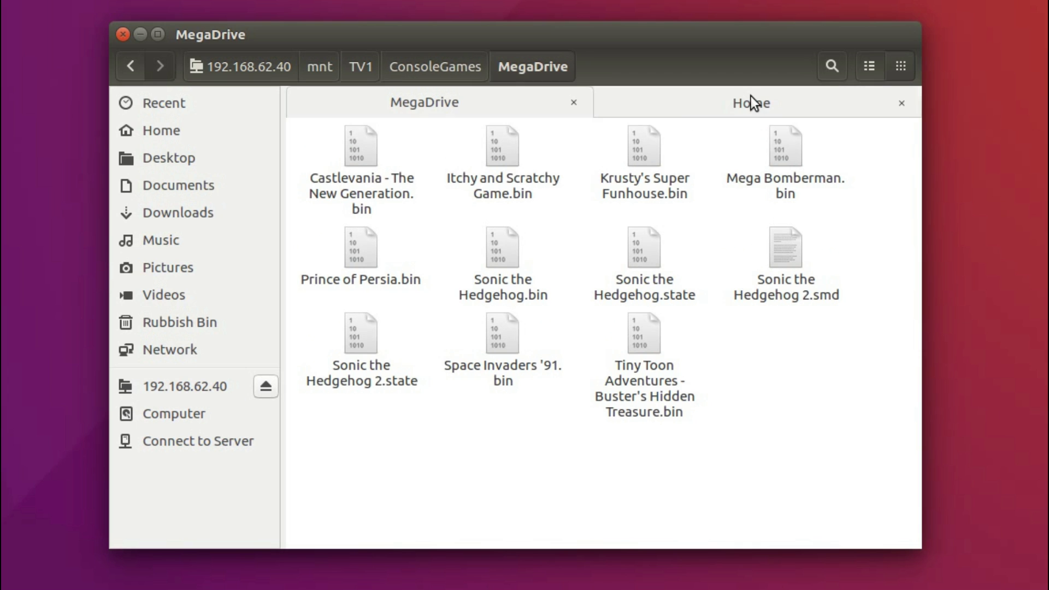
click(751, 100)
double_click(654, 218)
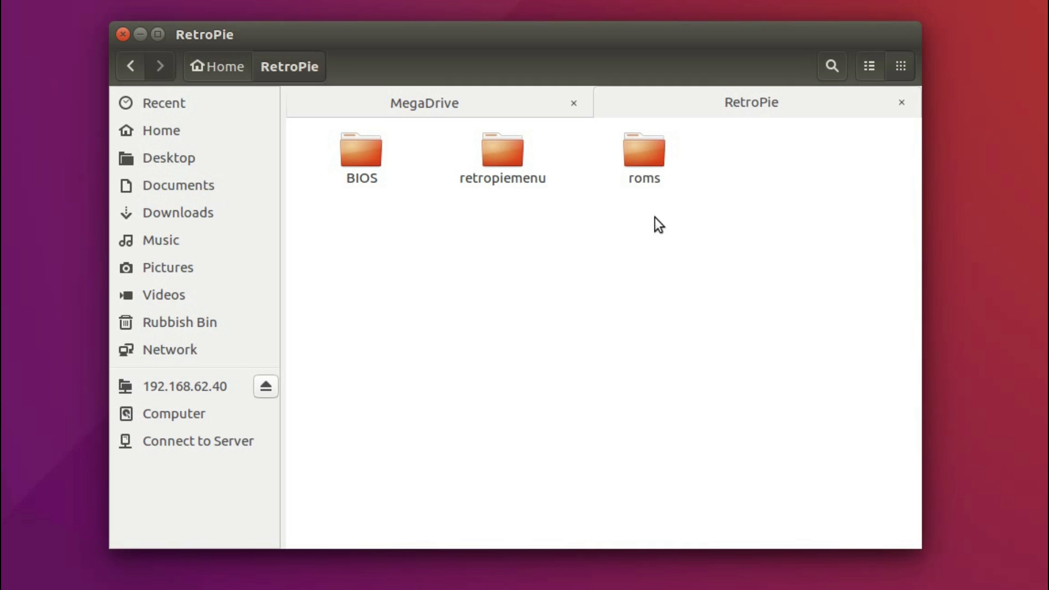
double_click(645, 158)
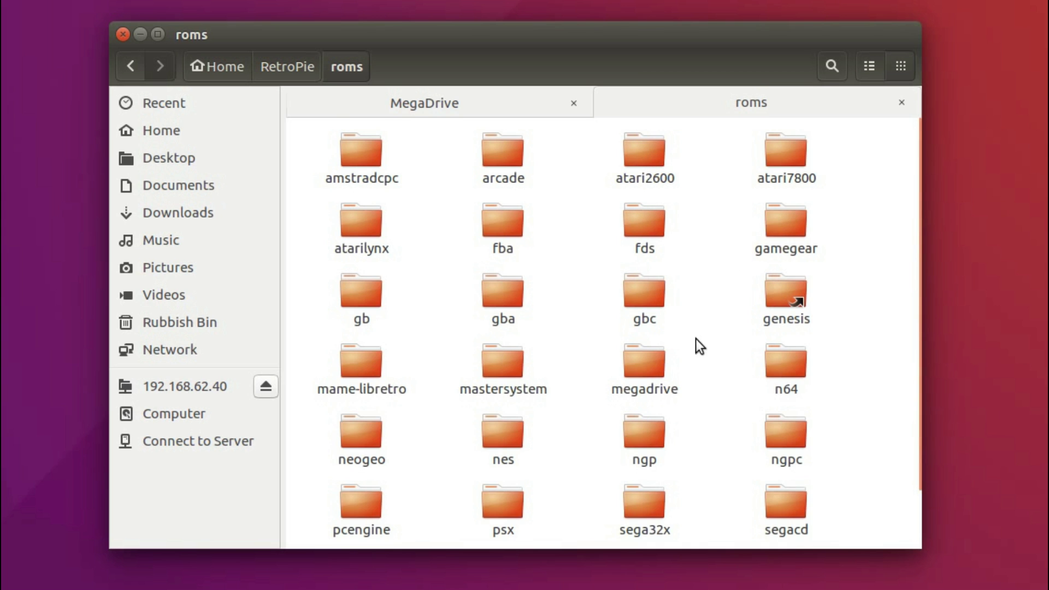
Step: Paste the copied game files into the megadrive folder inside roms
double_click(653, 365)
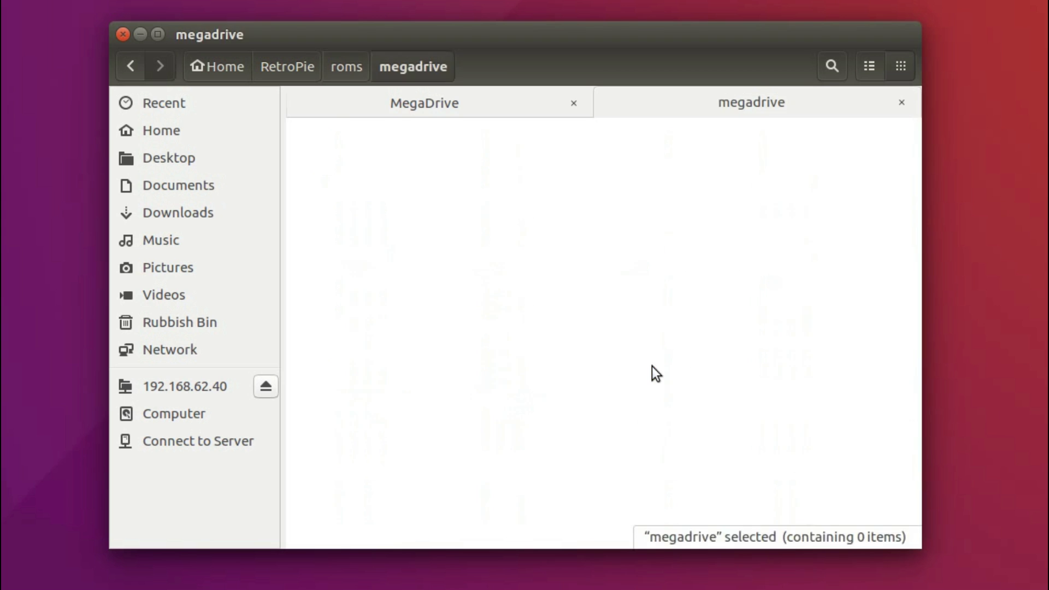
right_click(580, 205)
click(670, 317)
Step: Open the SNES folder inside ConsoleGames on the network share and copy all of its files
click(464, 112)
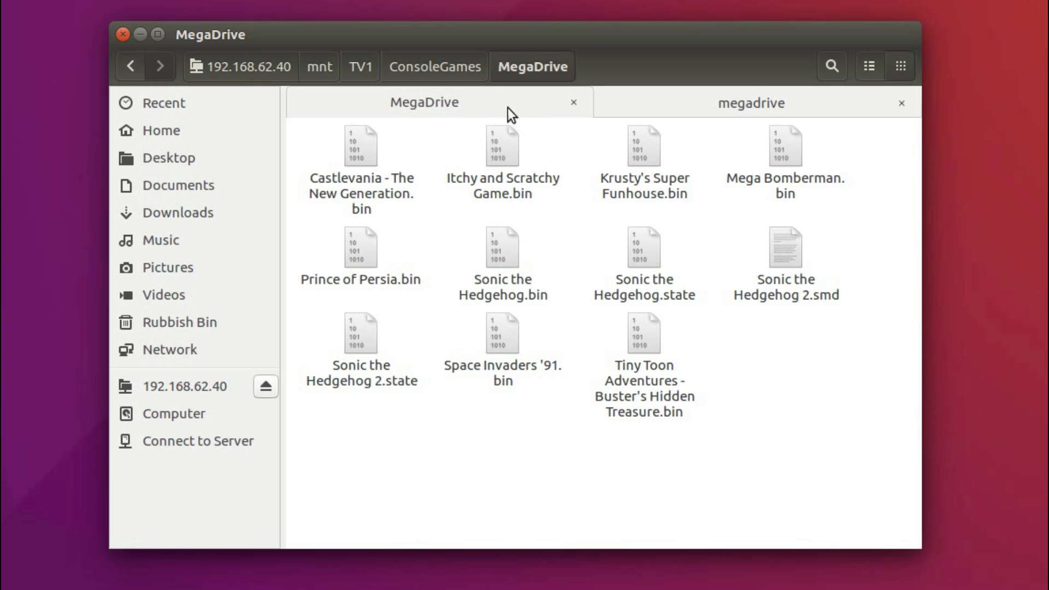
key(alt+Up)
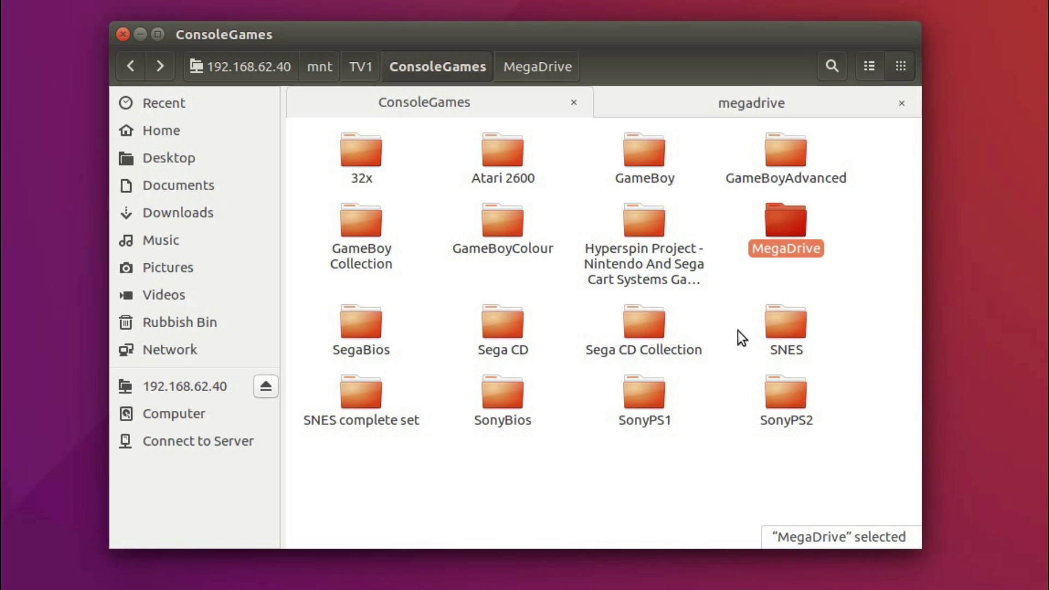
click(782, 336)
double_click(782, 337)
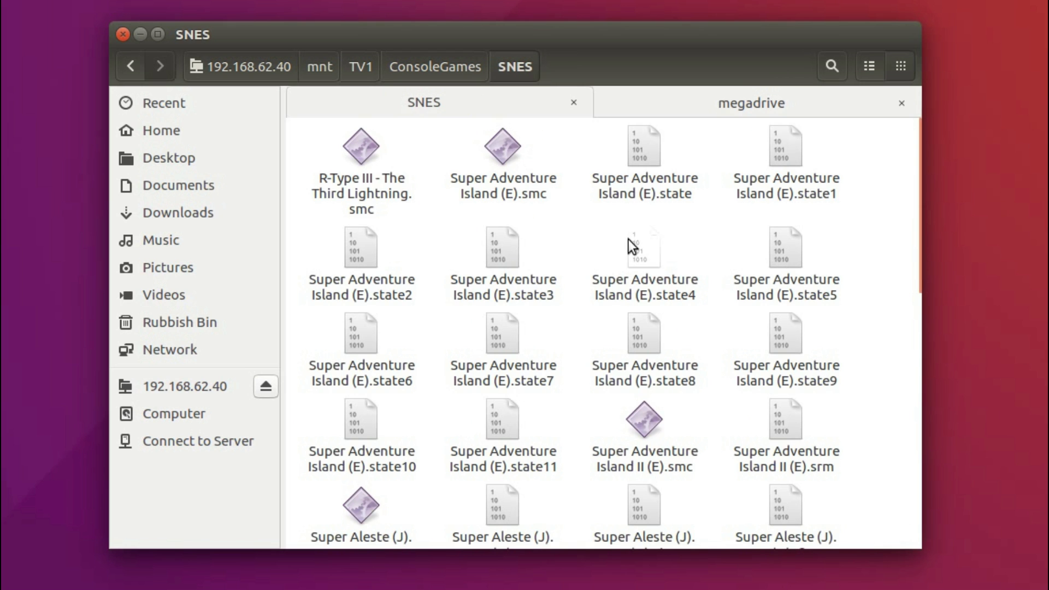
key(ctrl+a)
right_click(661, 260)
click(722, 325)
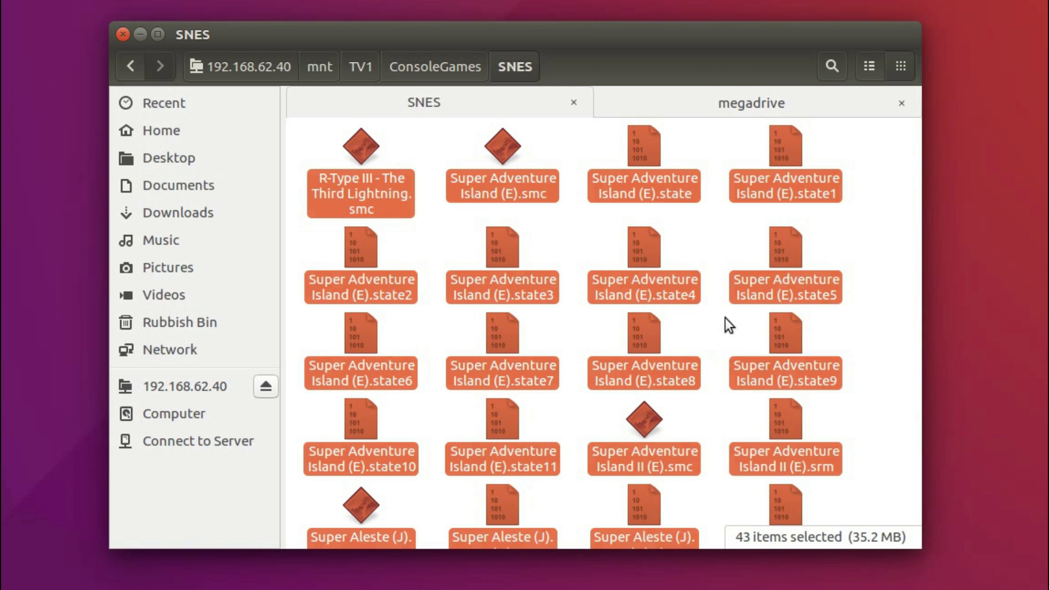
Step: Paste the copied SNES files into the snes folder inside RetroPie's roms directory
click(743, 103)
key(alt+Up)
scroll(732, 424, down, 2)
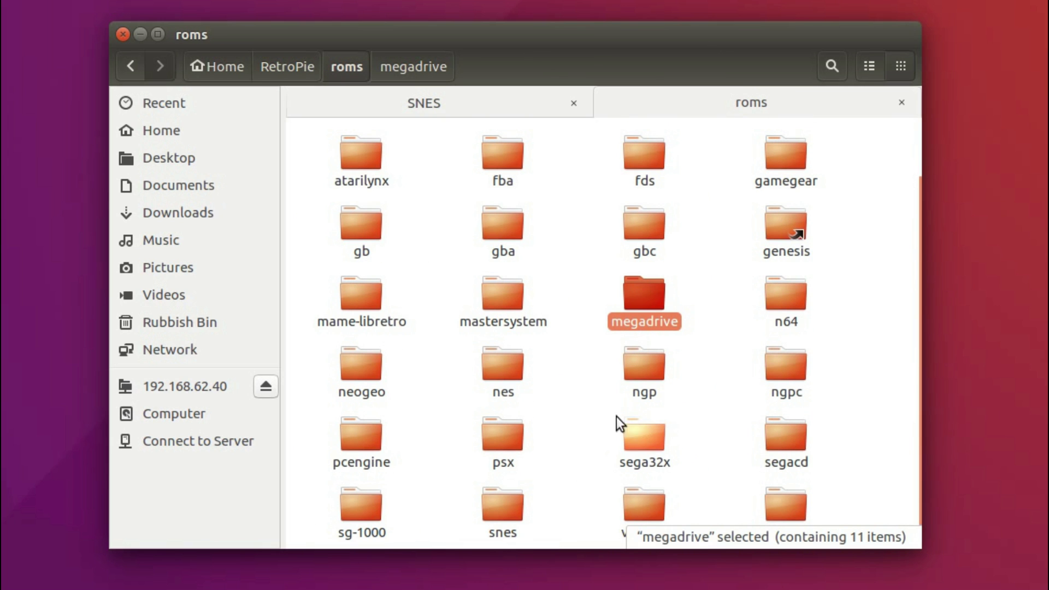
double_click(511, 513)
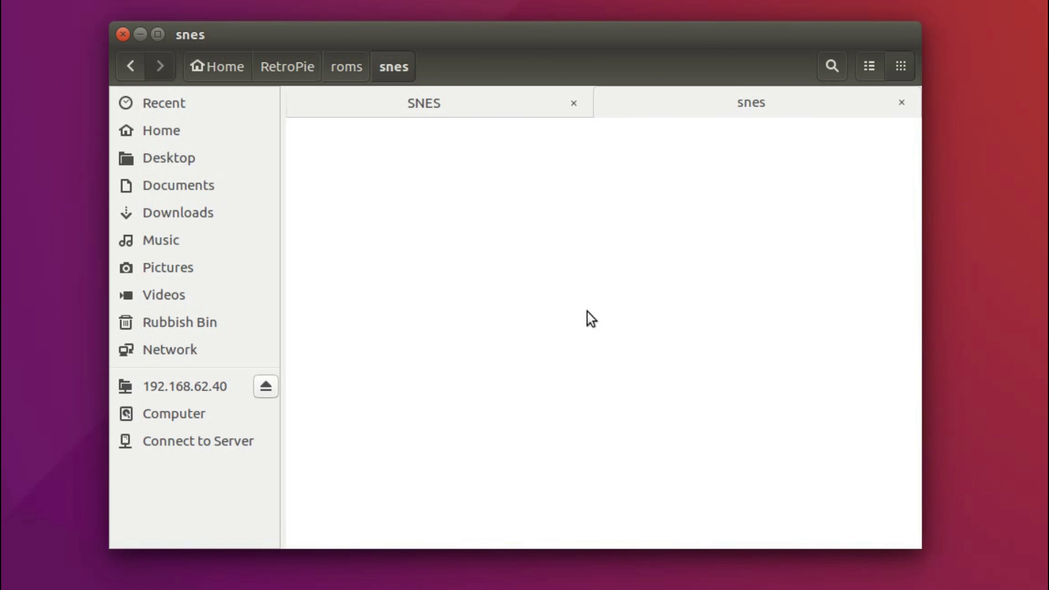
right_click(586, 312)
click(689, 426)
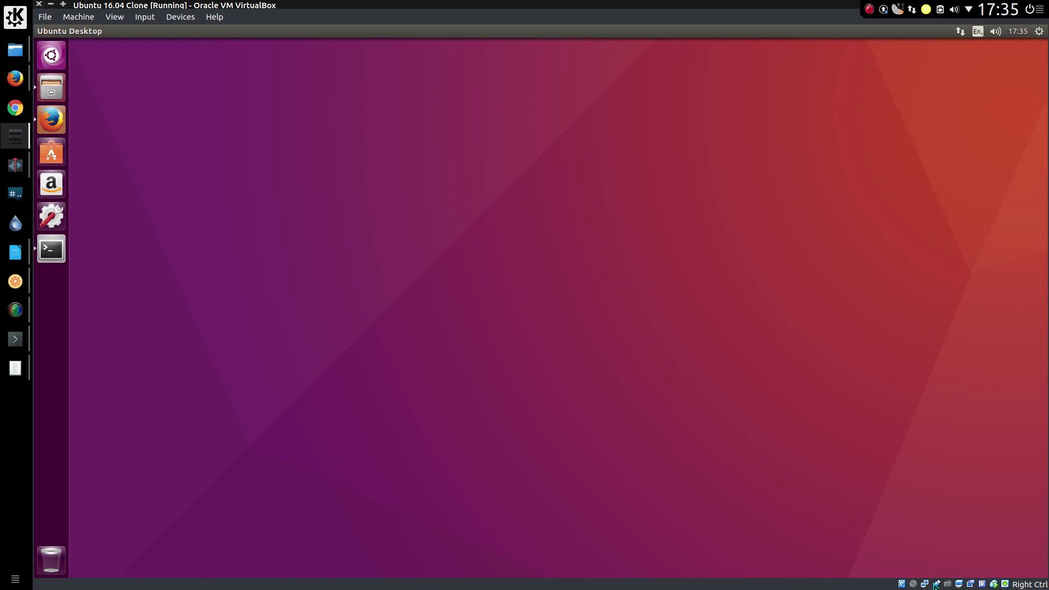
Step: Attach the SZMY-POWER CO.,LTD. GAMEPAD 3 TURBO USB device to the Ubuntu 16.04 virtual machine and check its status
right_click(935, 584)
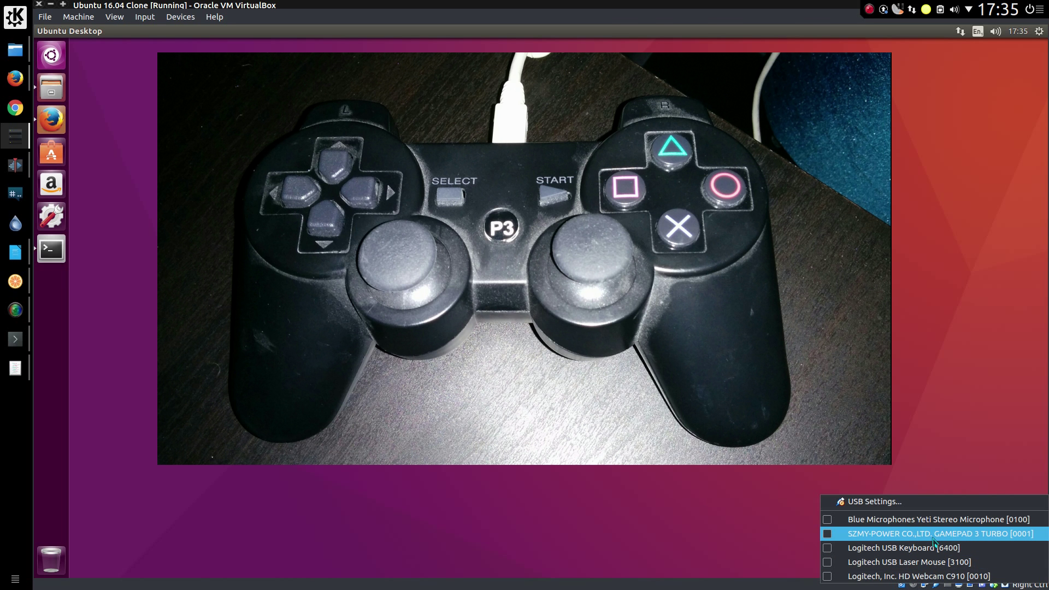
click(930, 535)
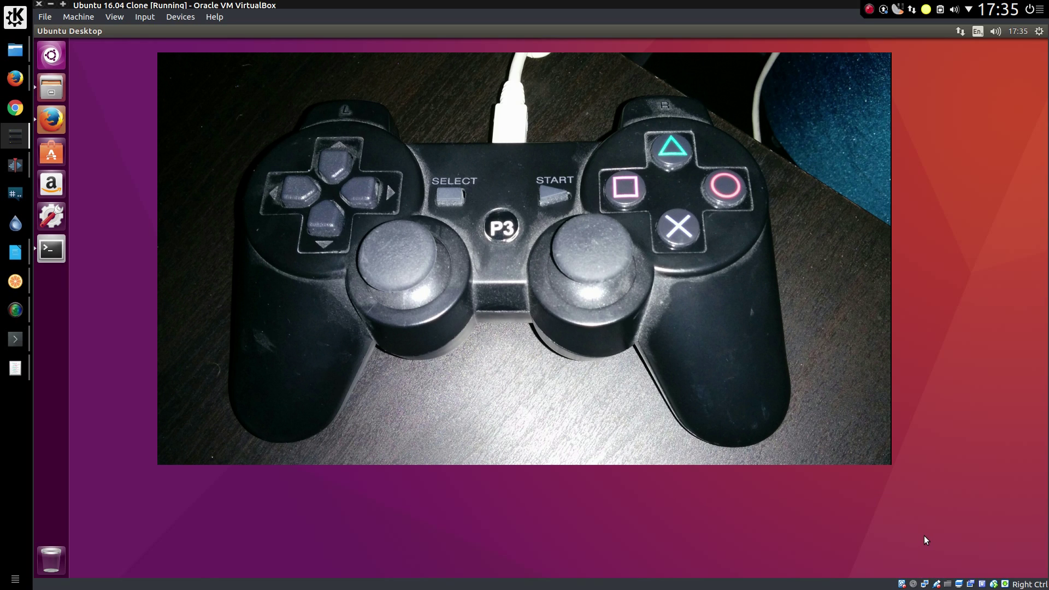
right_click(935, 585)
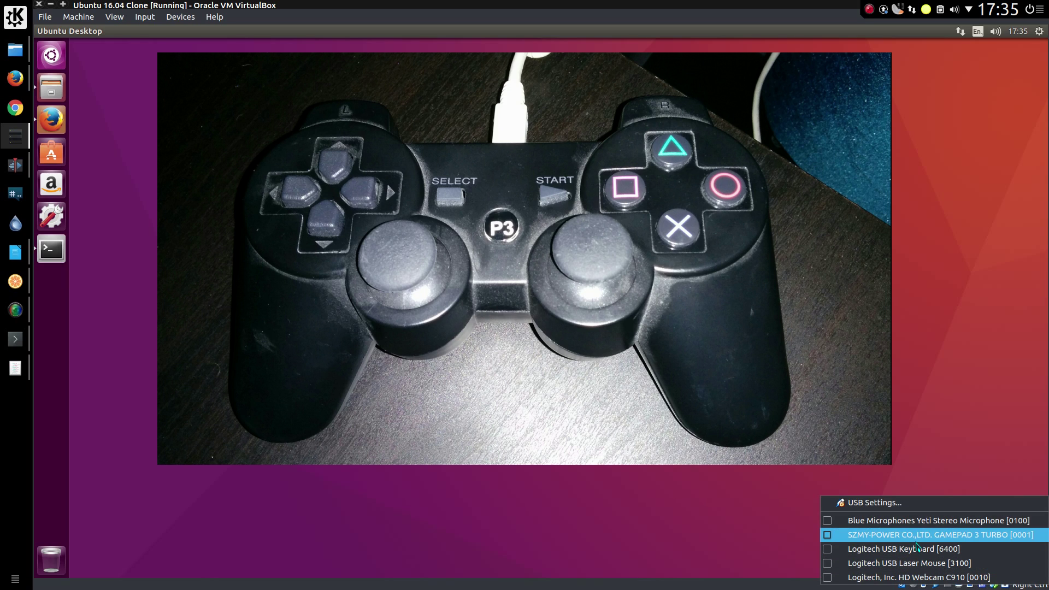
key(Escape)
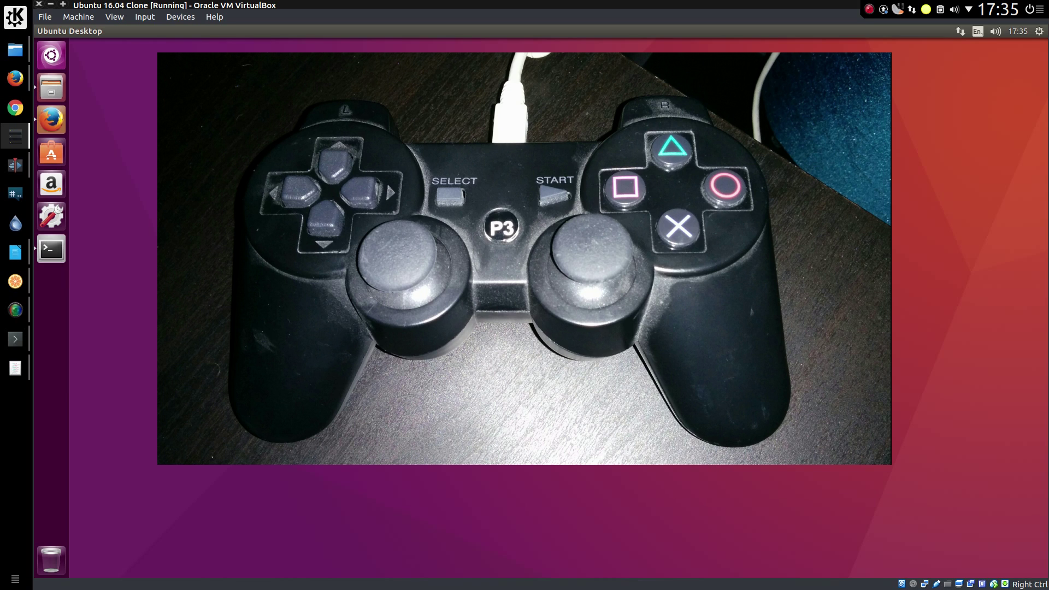
Step: Search the Ubuntu applications for "rp" and pin the rpie application to the launcher
click(54, 61)
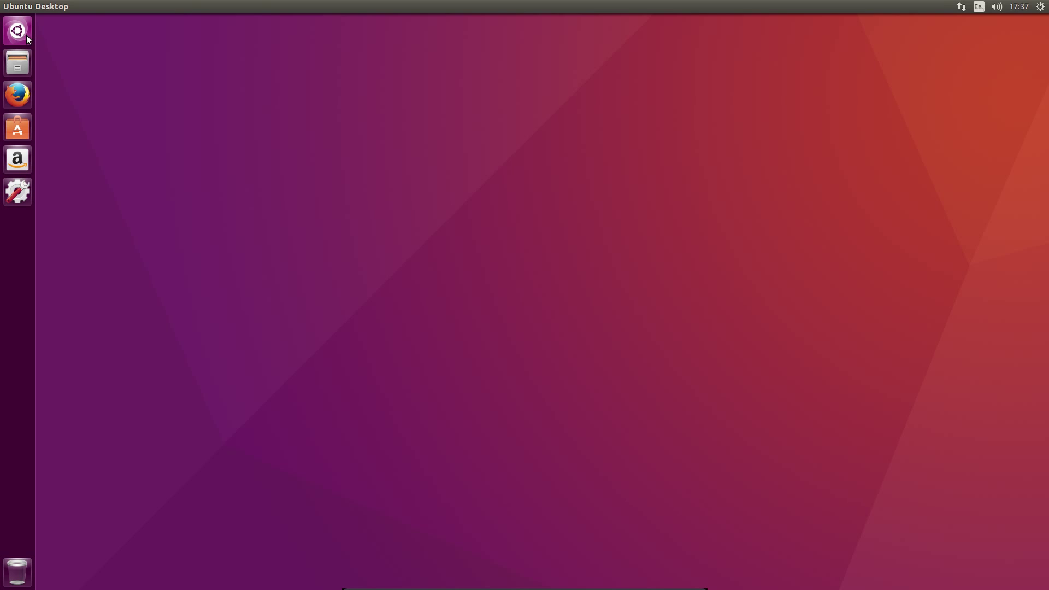
key(super)
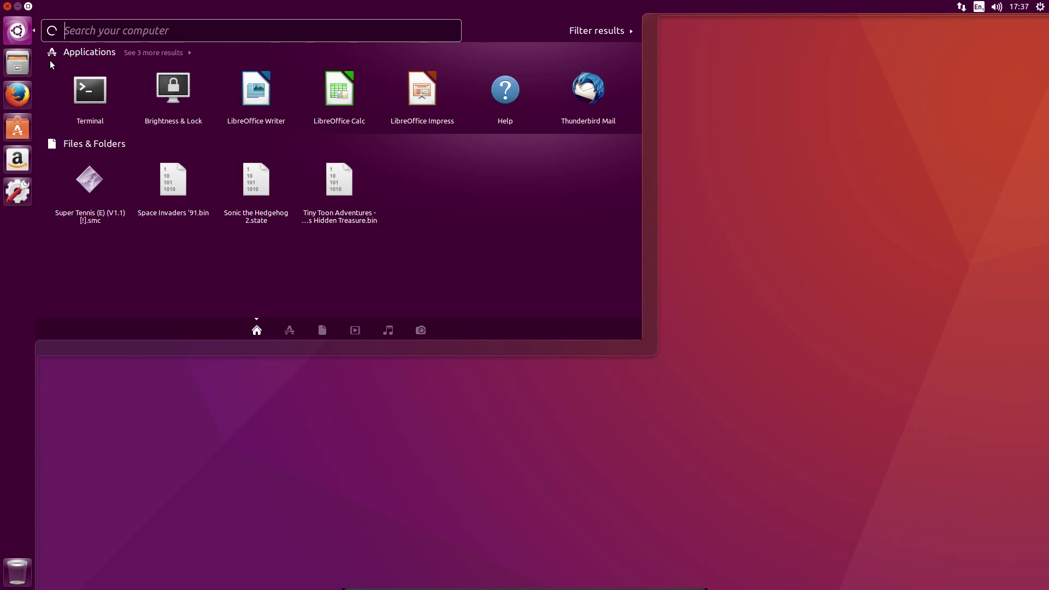
text(rp)
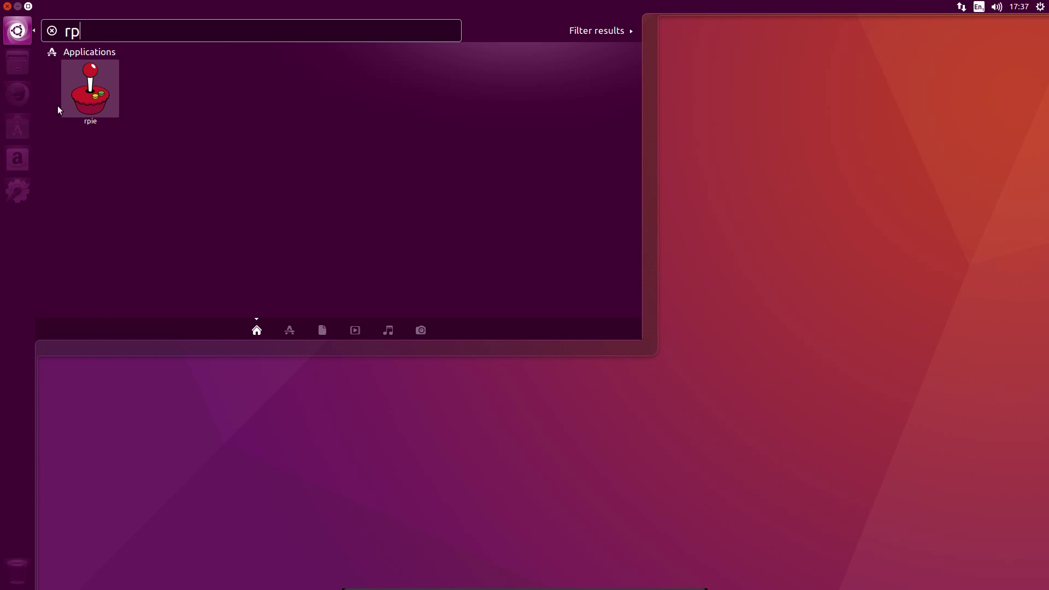
drag(90, 89, 19, 222)
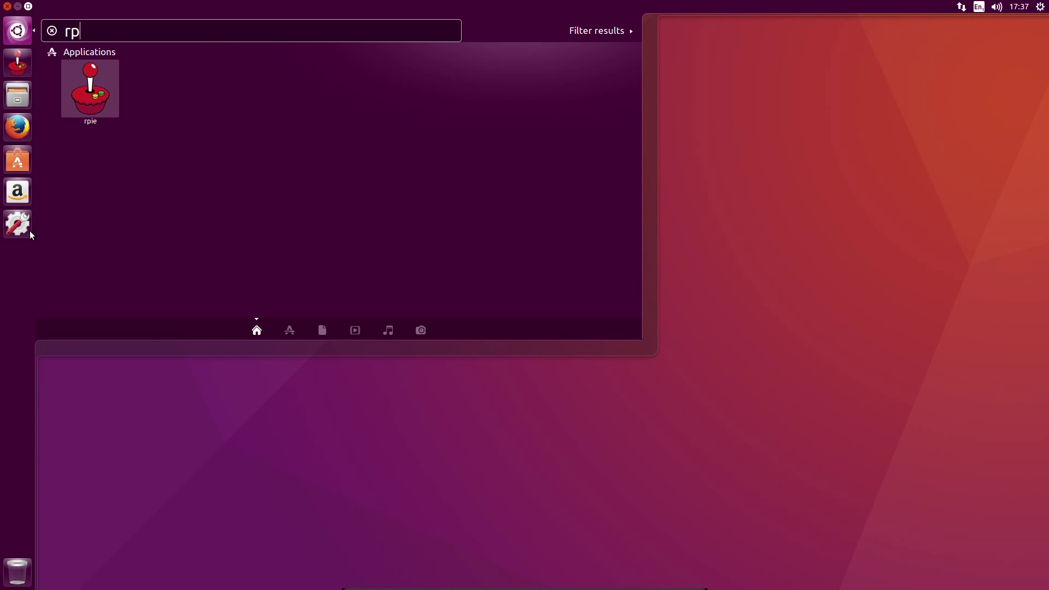
text(i)
click(30, 31)
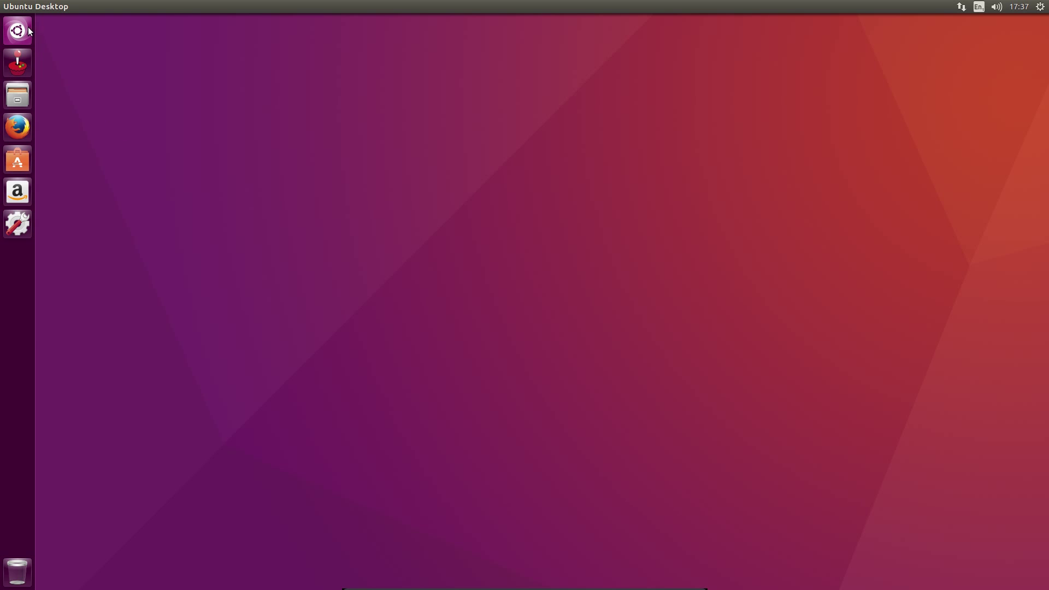
Step: Search the computer for "start" and open Startup Applications
click(29, 28)
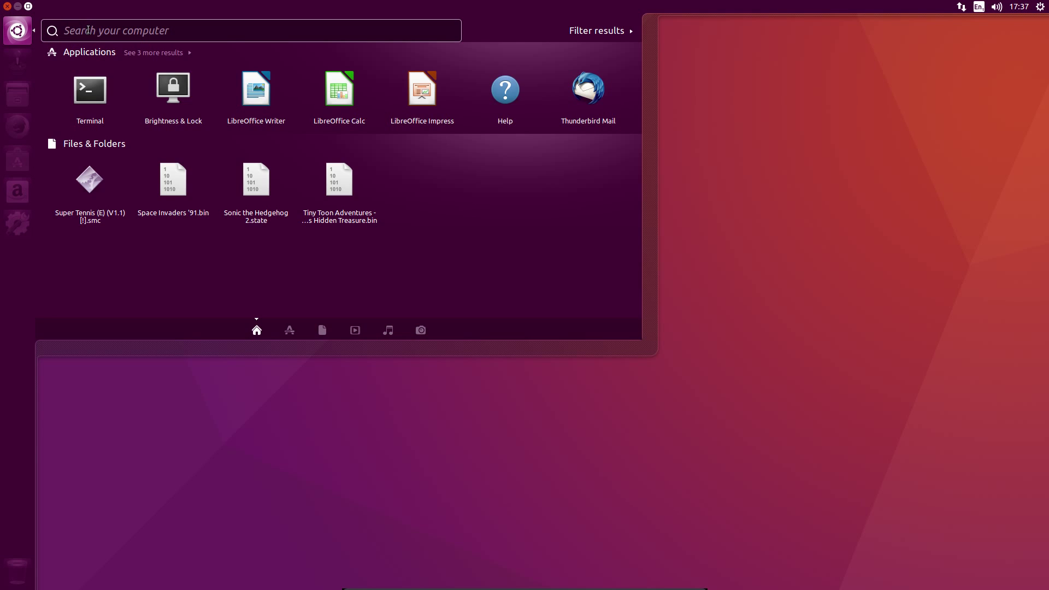
text(start)
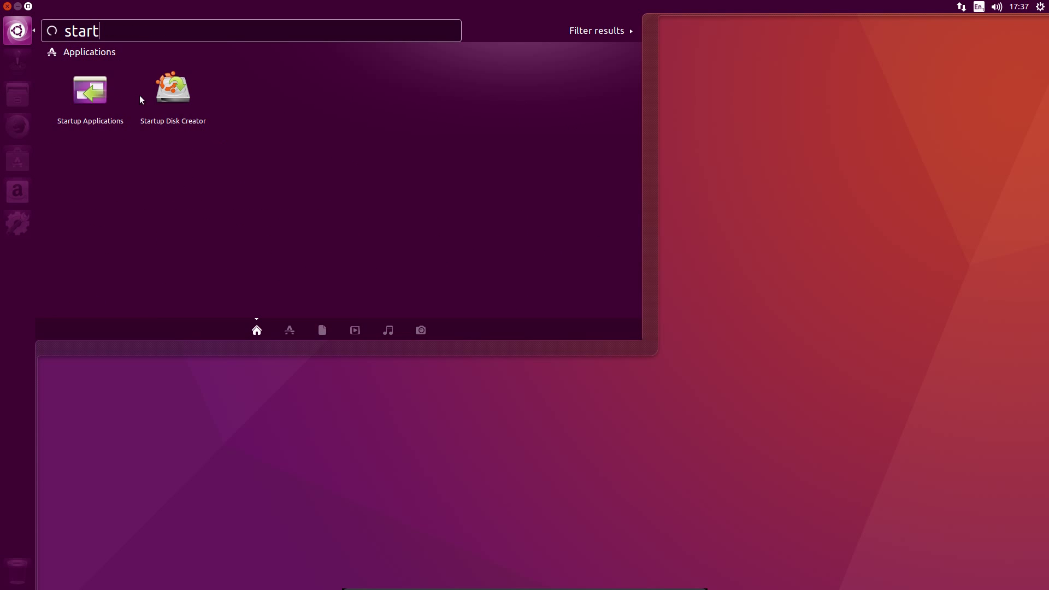
click(82, 86)
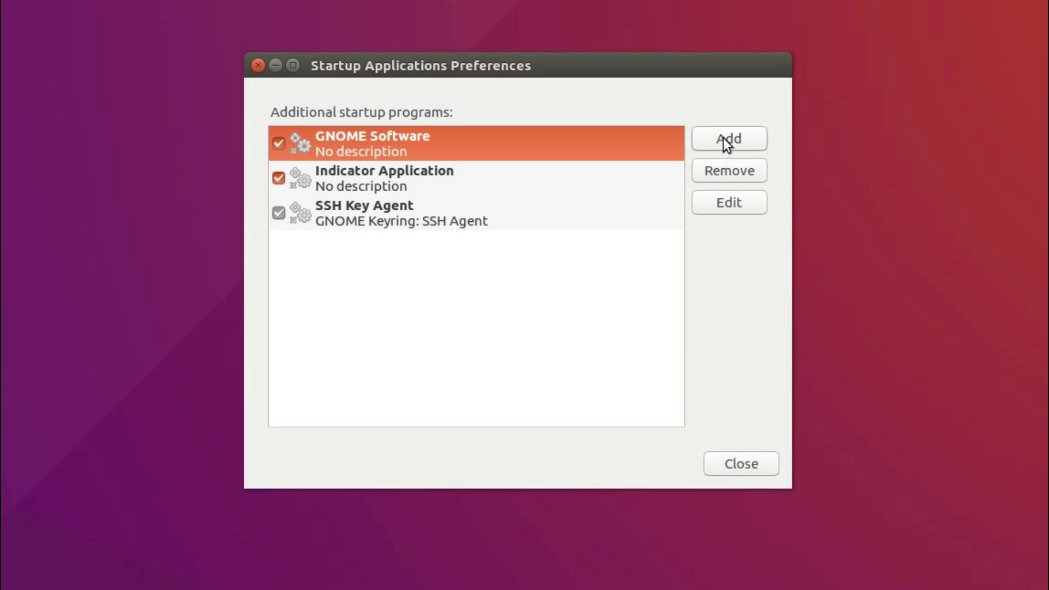
Step: Add a startup program named Emulation Station with the command emulationstation and the comment Retro Pie, and close the preferences
click(648, 224)
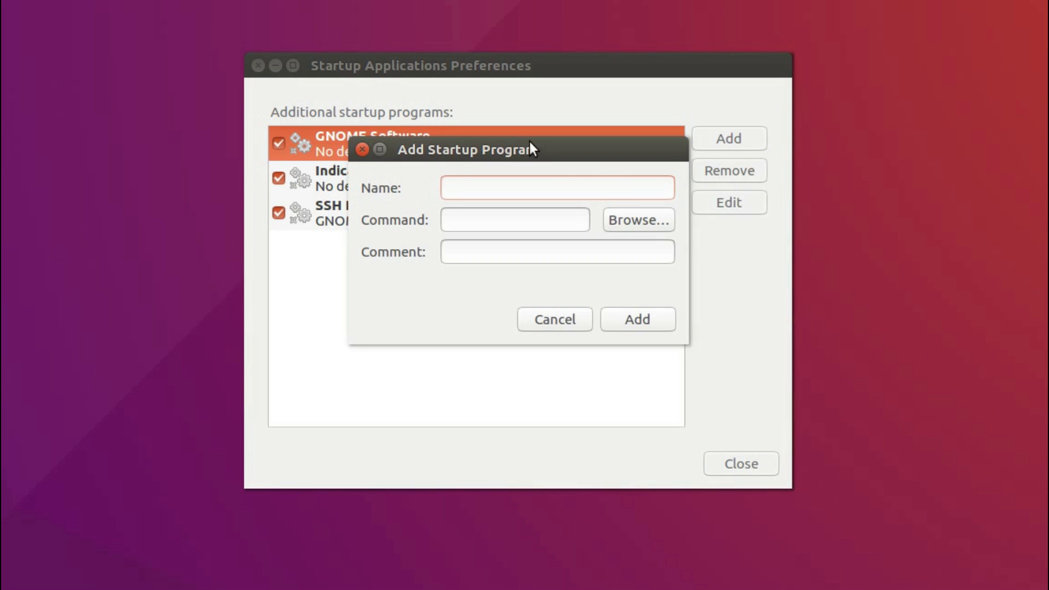
text(Emulation Station)
key(Tab)
text(e)
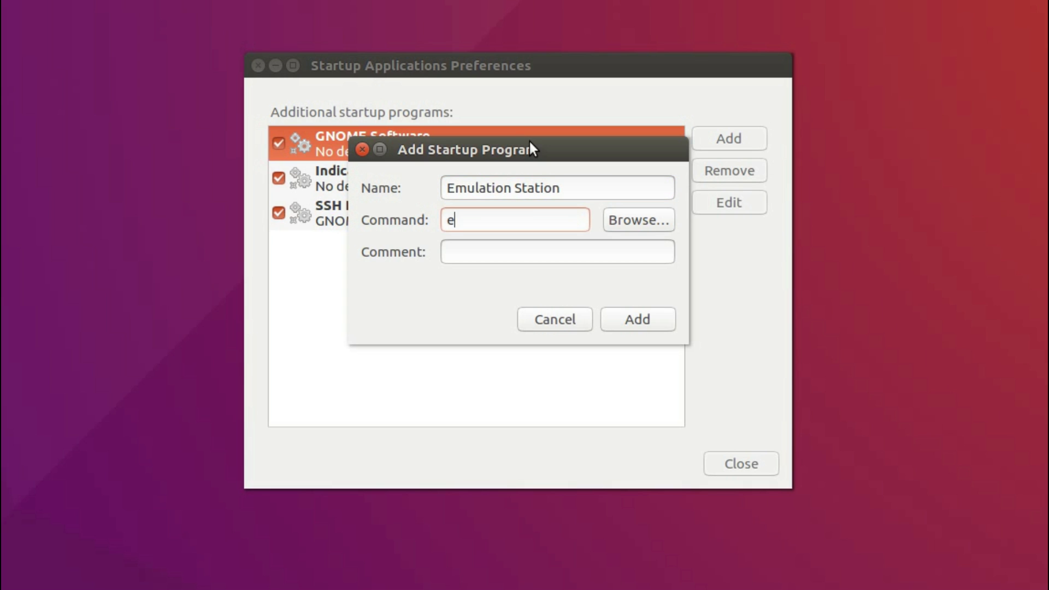
text(mulationstation)
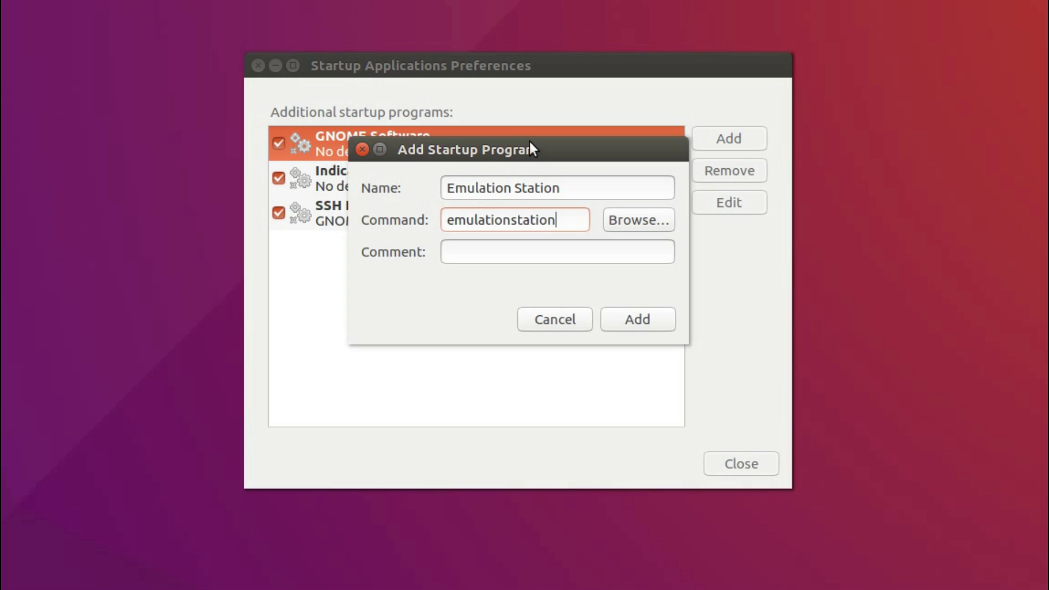
key(Tab)
text(Retro Pie)
click(637, 320)
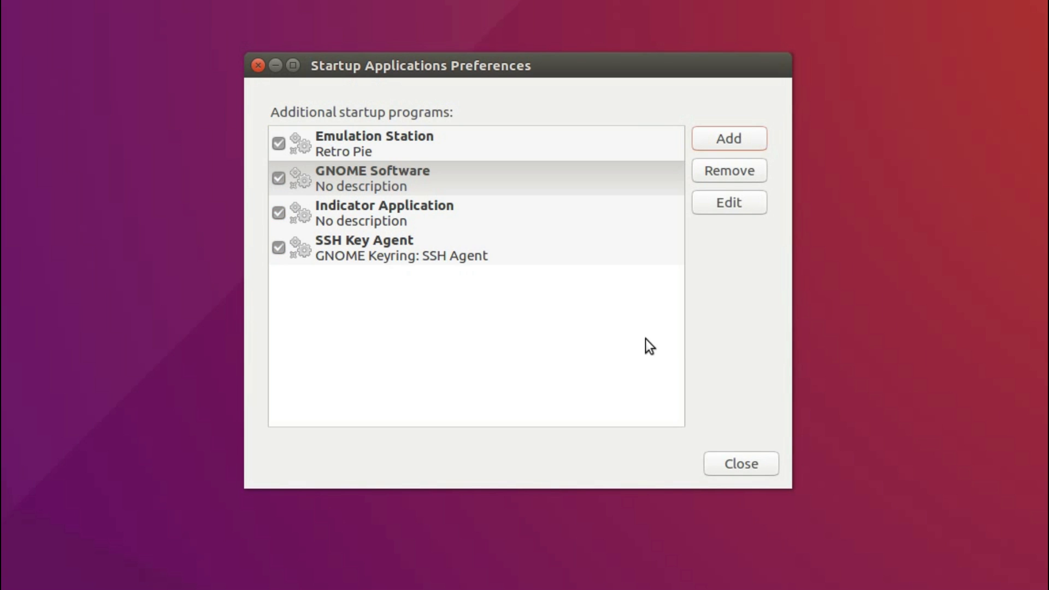
click(742, 470)
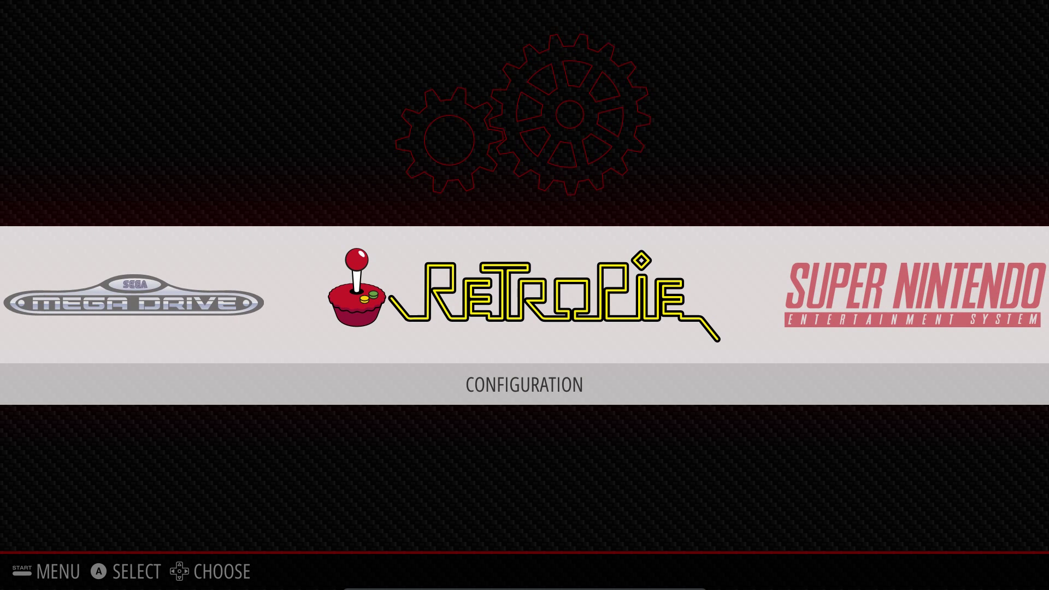
Step: Open the RetroPie configuration page in EmulationStation, look through its entries, and launch ES Themes
key(Return)
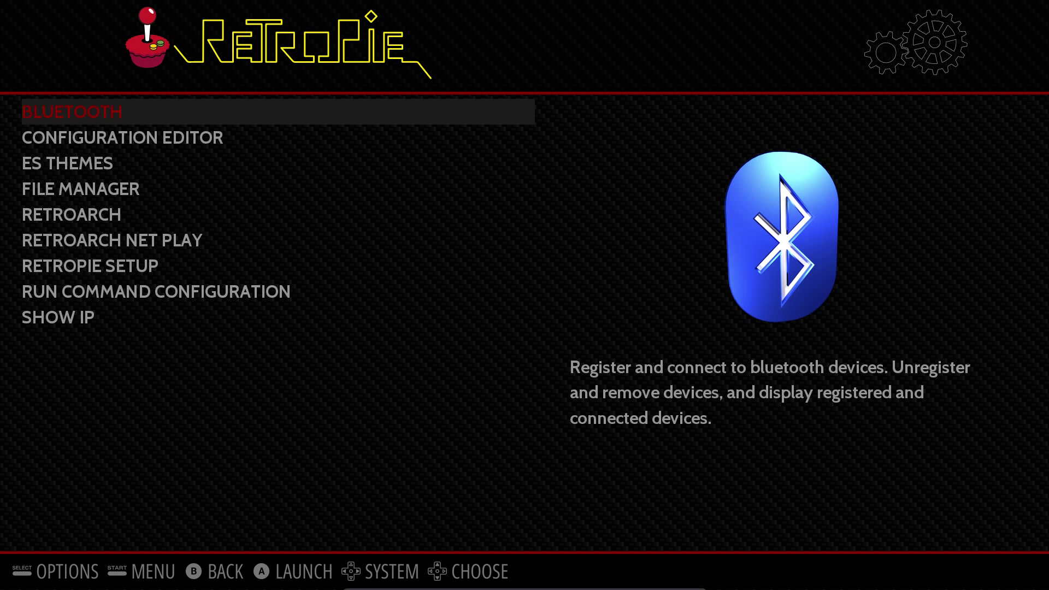
key(Down)
key(Down)
key(Down)
key(Down)
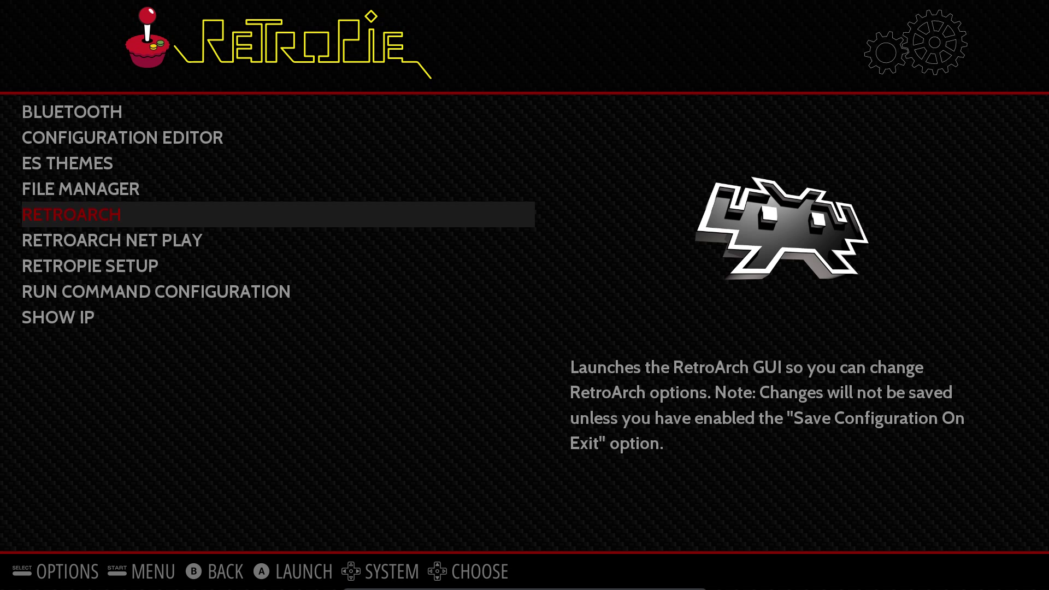
key(Up)
key(Up)
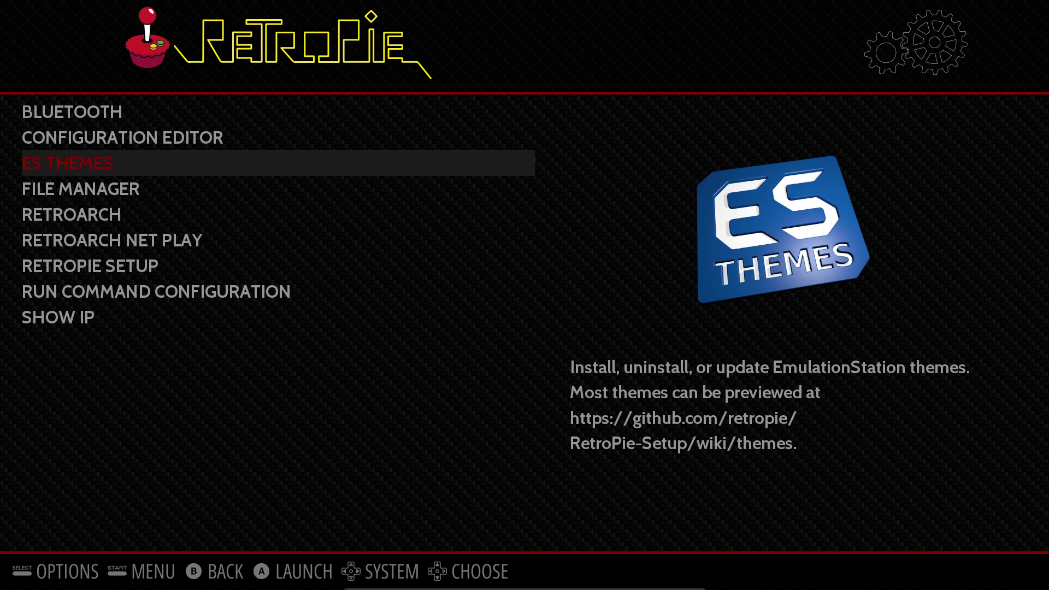
key(Return)
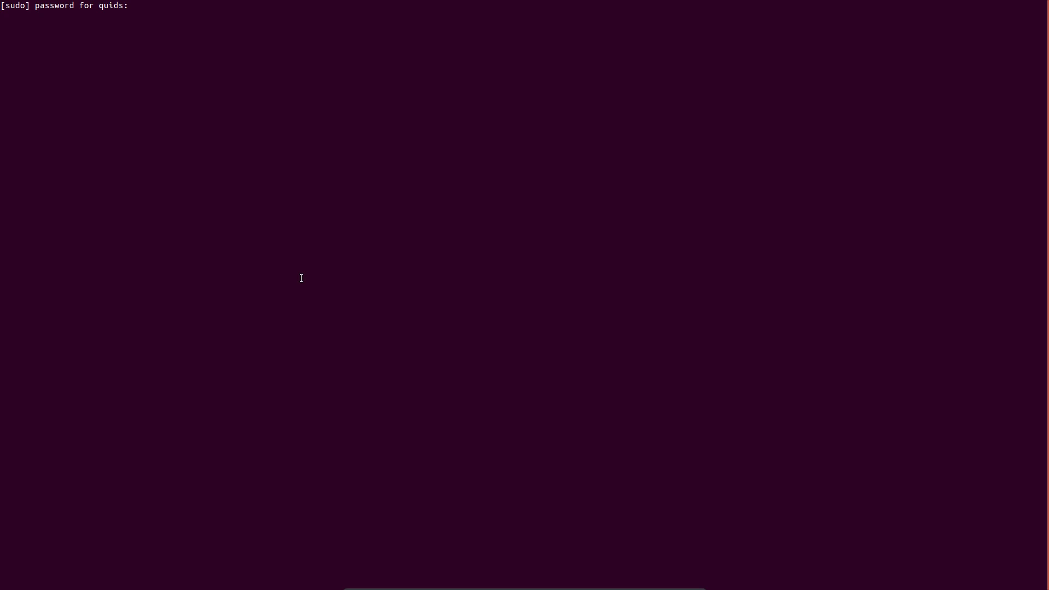
Step: Install the pixel theme from the list of EmulationStation themes
key(Down)
key(Down)
key(Down)
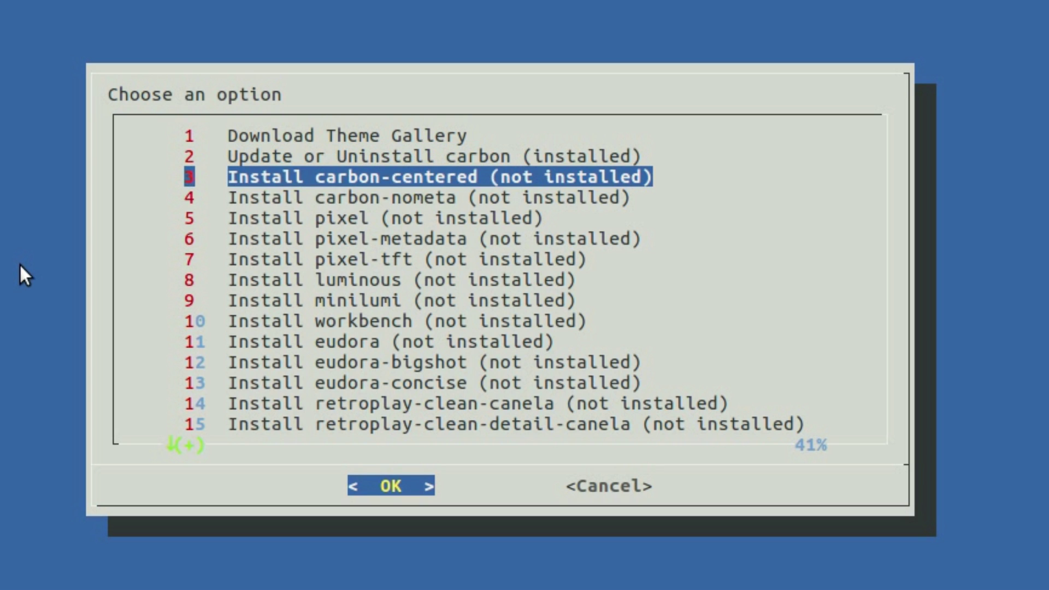
key(Down)
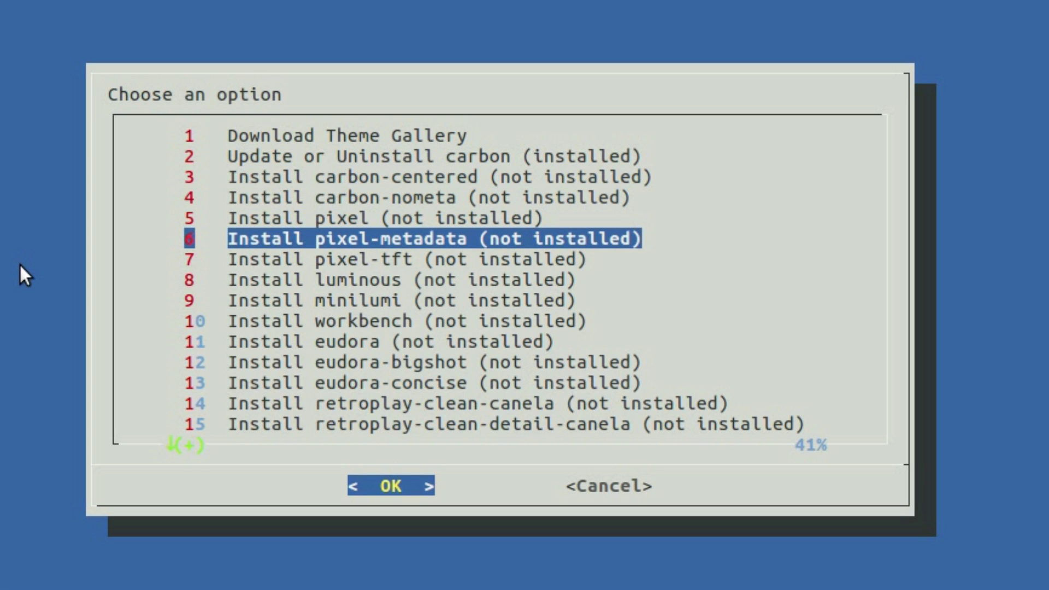
key(Down)
key(Down)
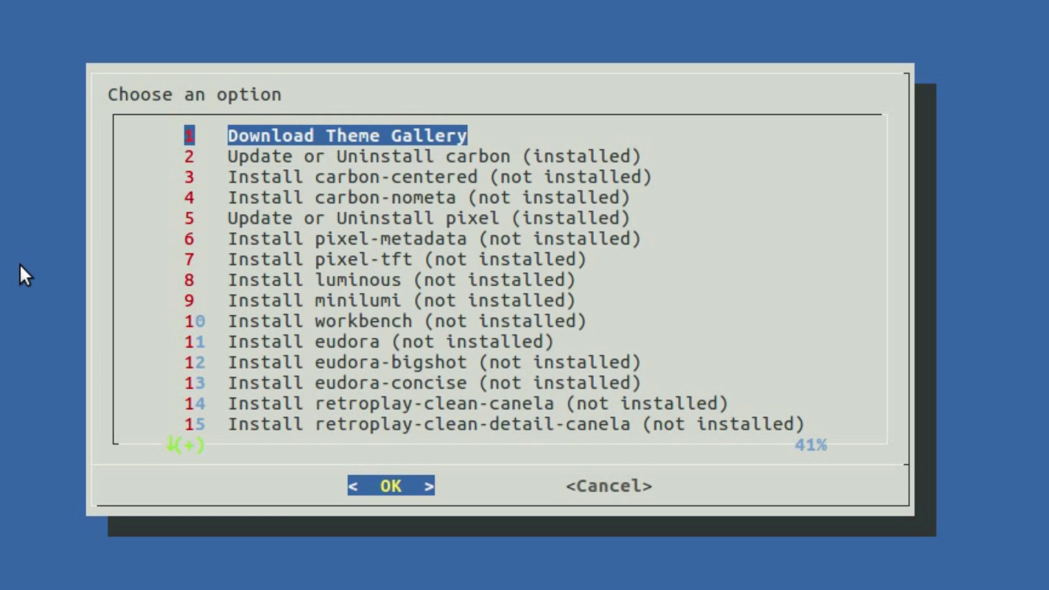
Step: Choose the luminous theme's install option in the theme list, and open EmulationStation's main menu
key(Down)
key(Down)
key(Down)
key(Down)
key(Down)
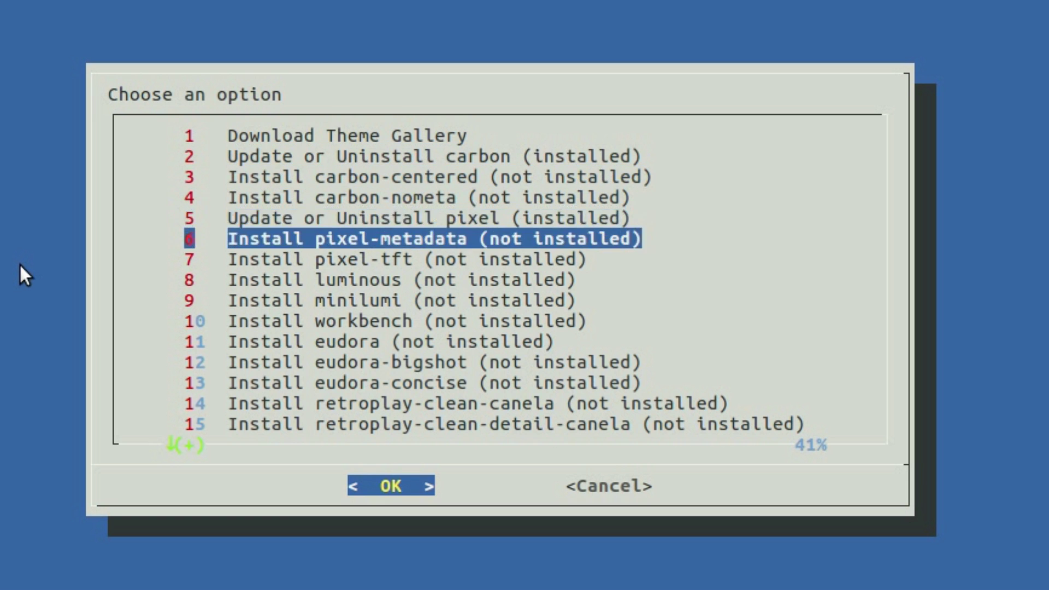
key(Down)
key(Down)
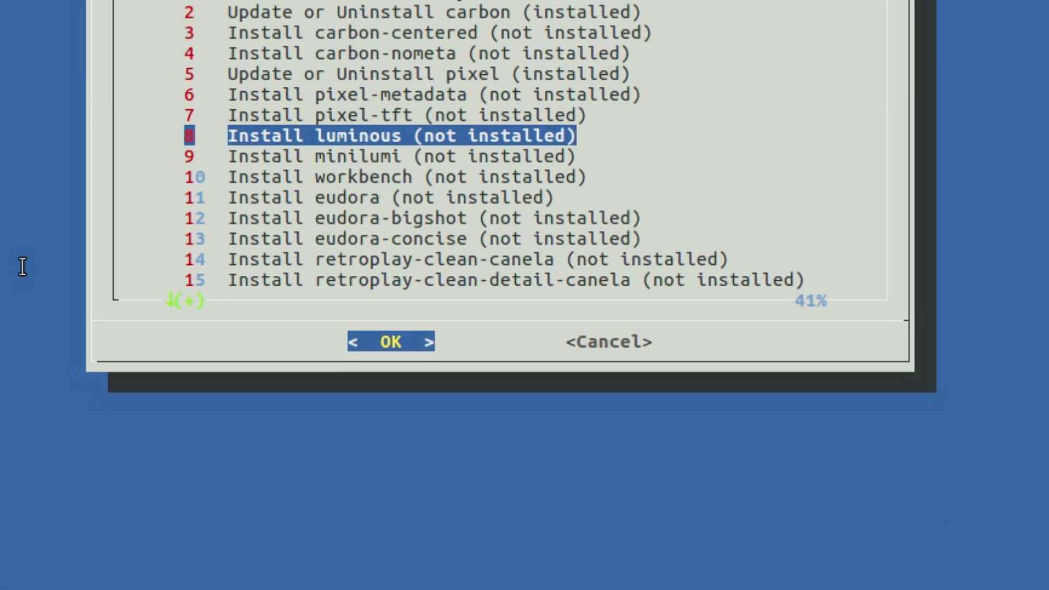
key(Return)
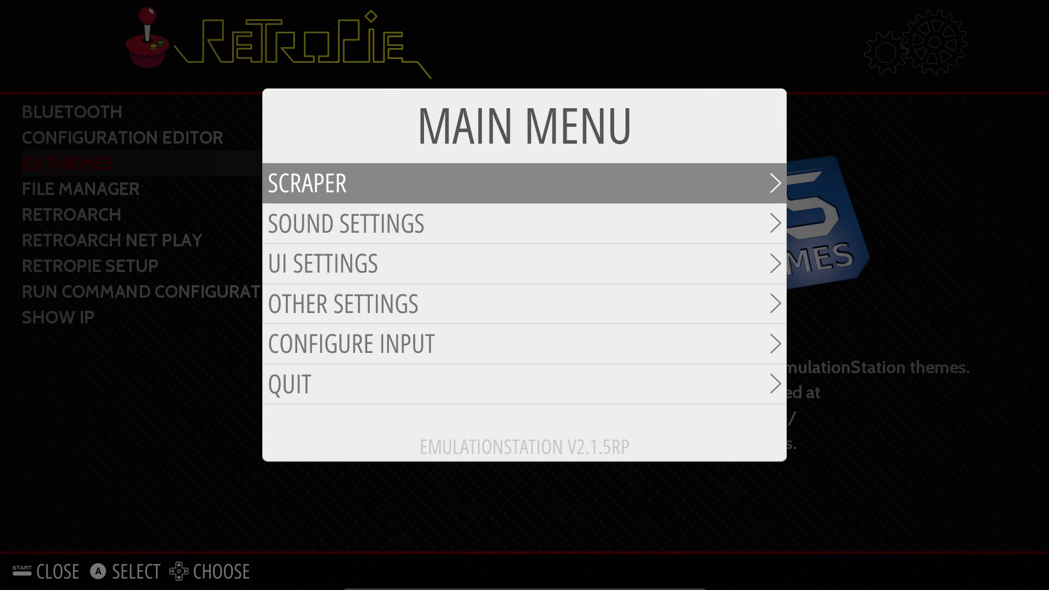
Step: Set EmulationStation's theme set to Pixel in the UI settings and return to the main menu
key(Down)
key(Down)
key(Down)
key(Up)
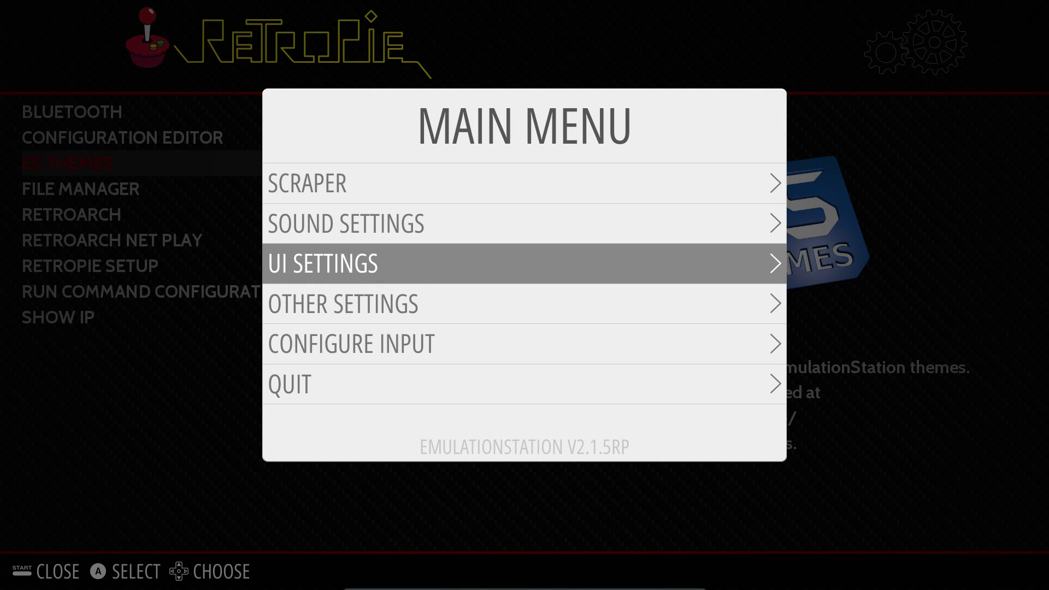
key(Return)
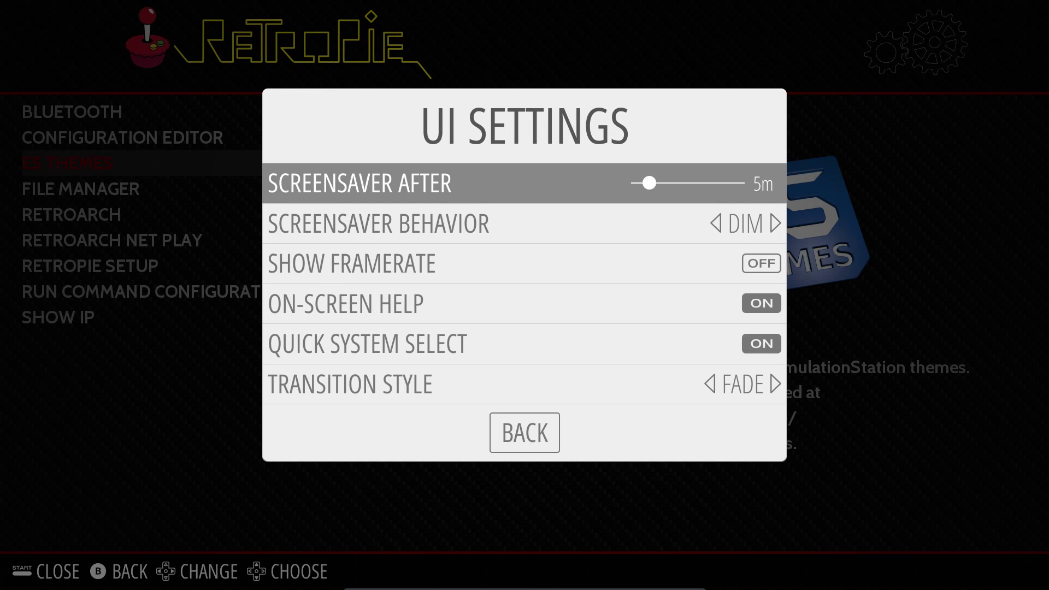
key(Down)
key(Down)
key(Down)
key(Down)
key(Down)
key(Down)
key(Right)
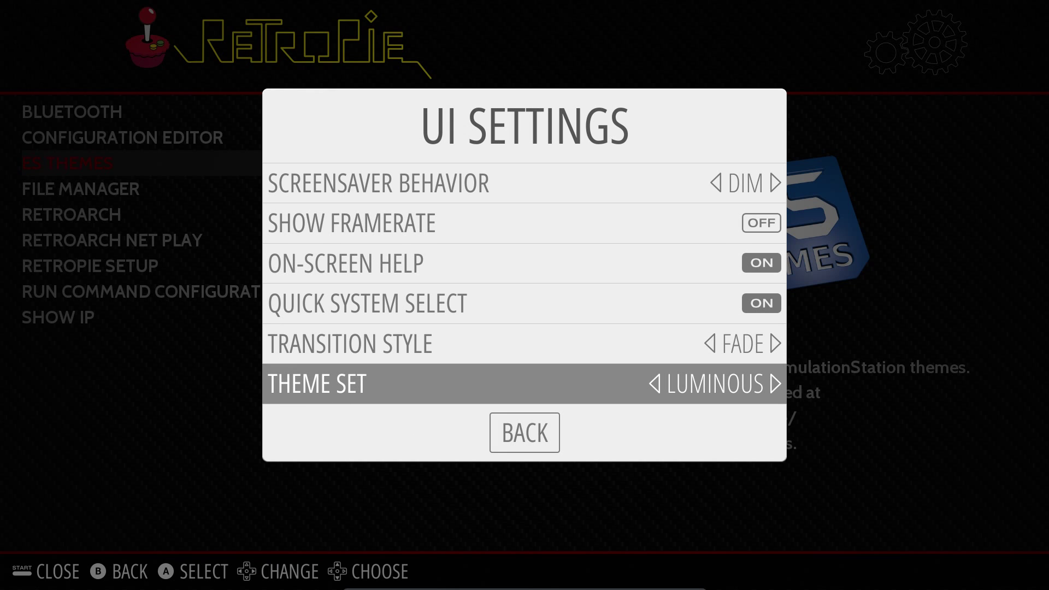
key(Right)
key(Return)
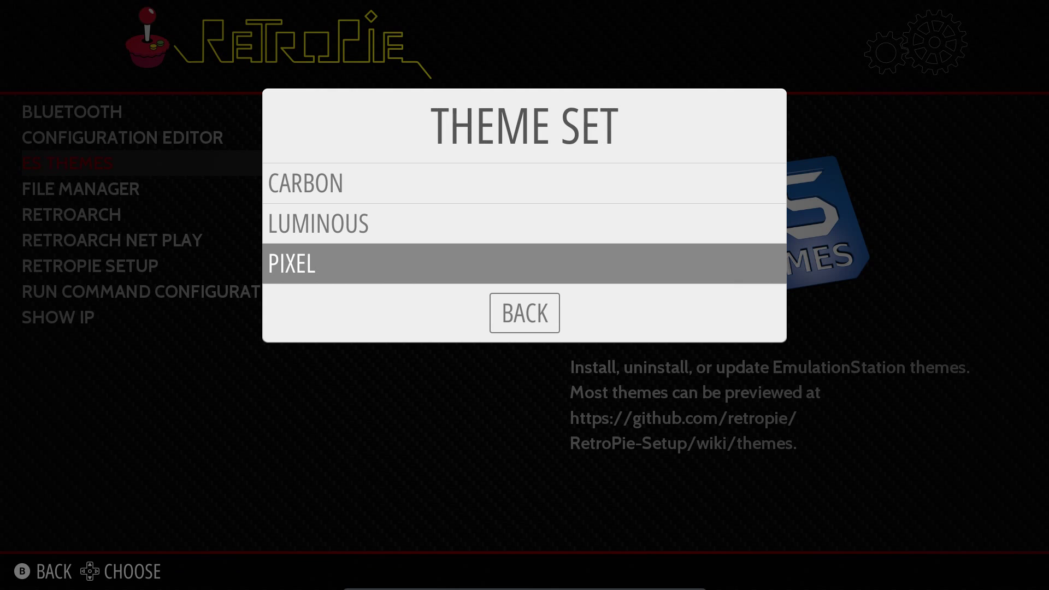
key(Down)
key(Return)
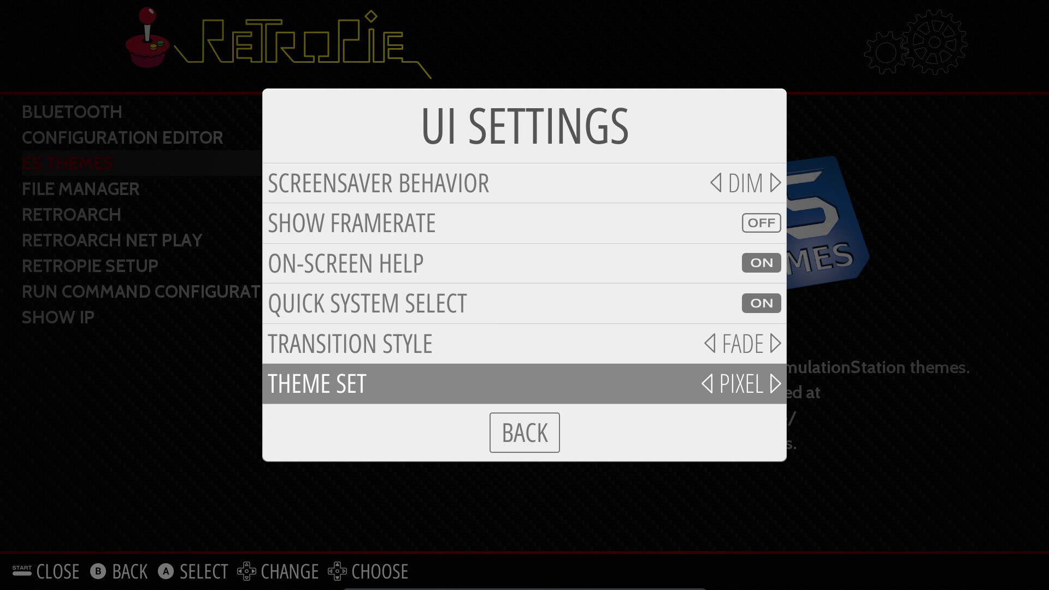
key(Down)
key(Return)
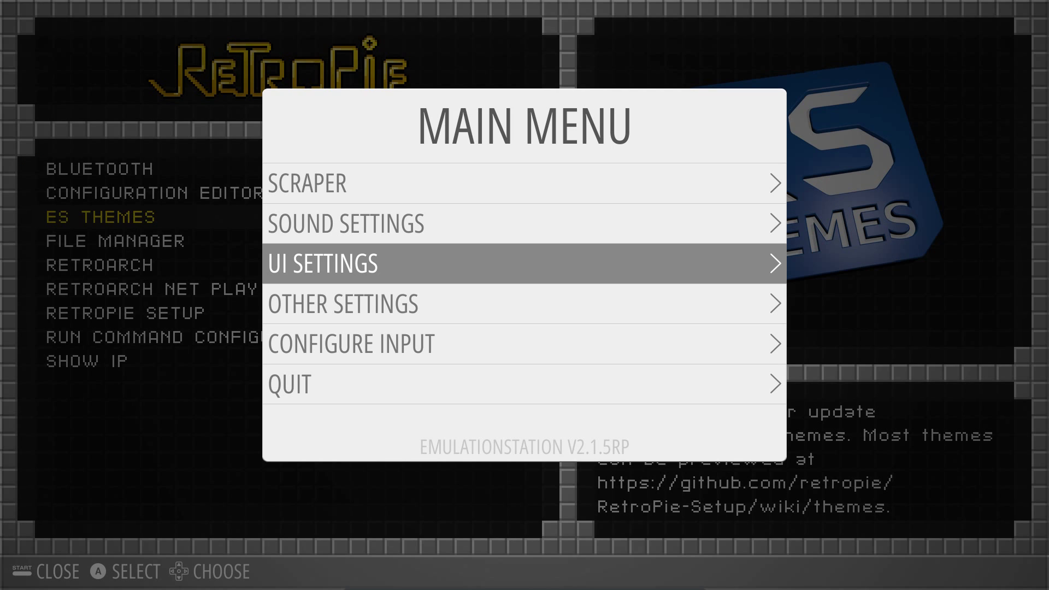
Step: Return to the system selection and look through the Super Nintendo, Mega Drive and RetroPie screens in the pixel theme
key(Escape)
key(Right)
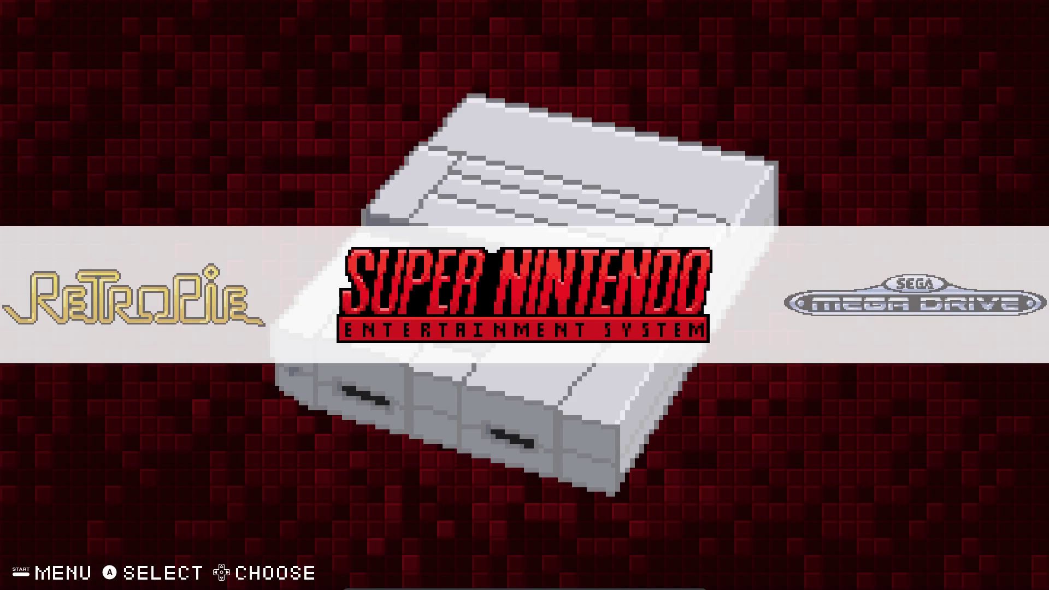
key(Right)
key(Left)
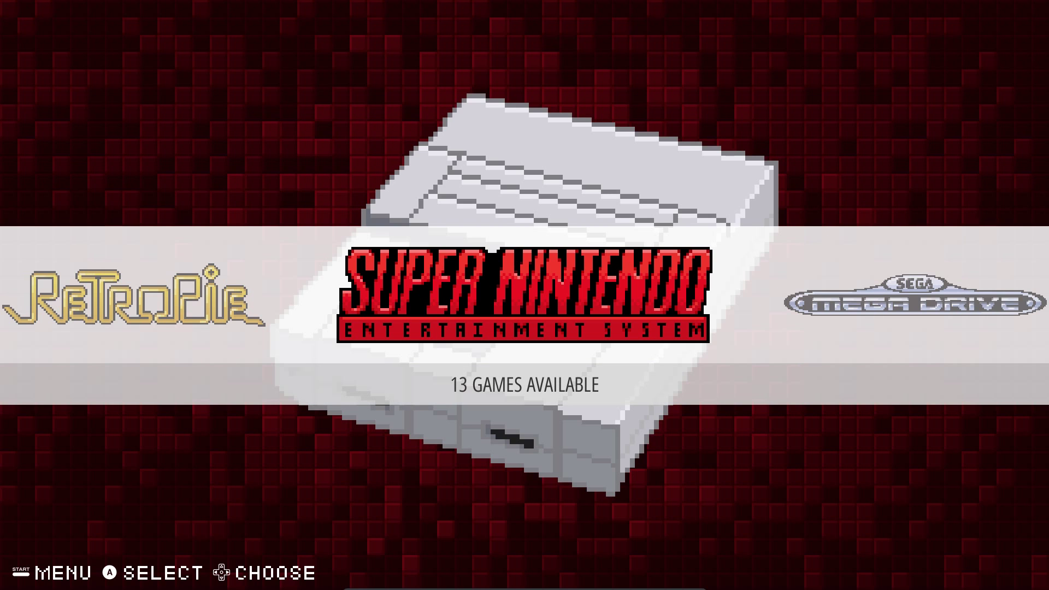
key(Right)
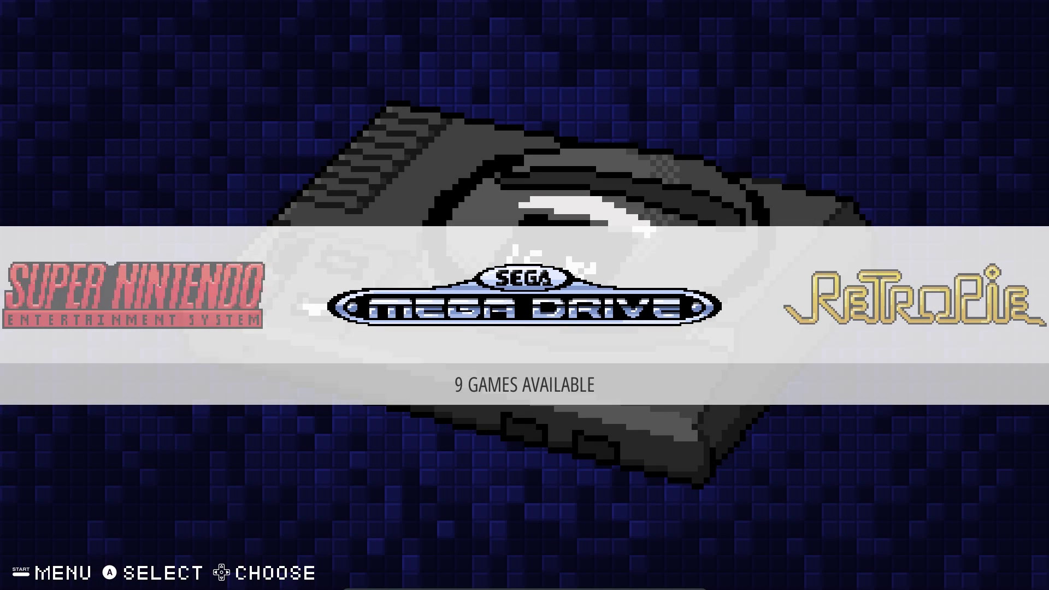
key(Right)
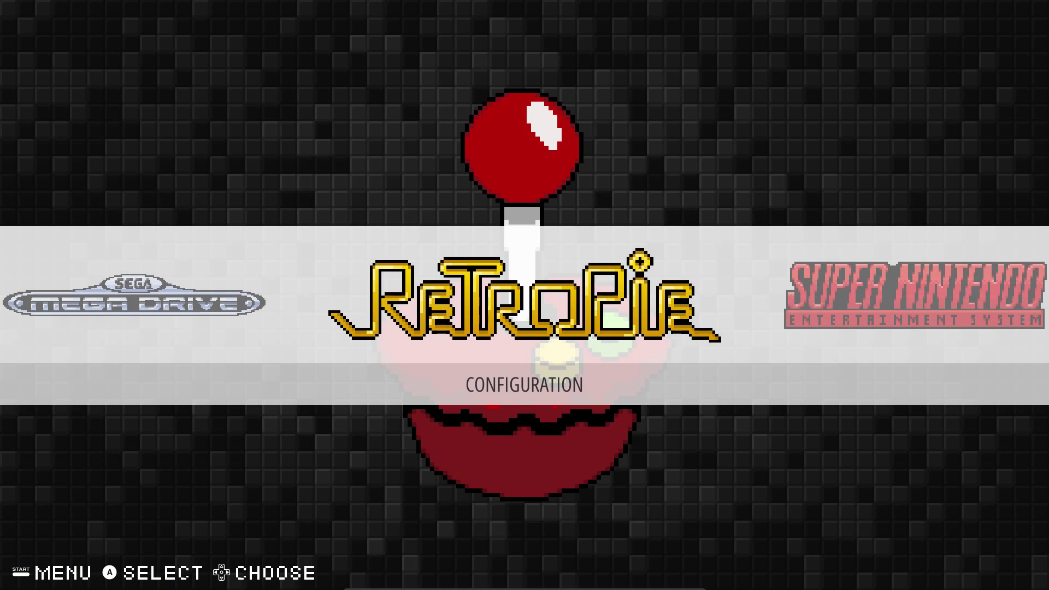
Step: Start scraping only the Mega Drive system from TheGamesDB, limited to missing images and with conflicts decided by the user
key(F1)
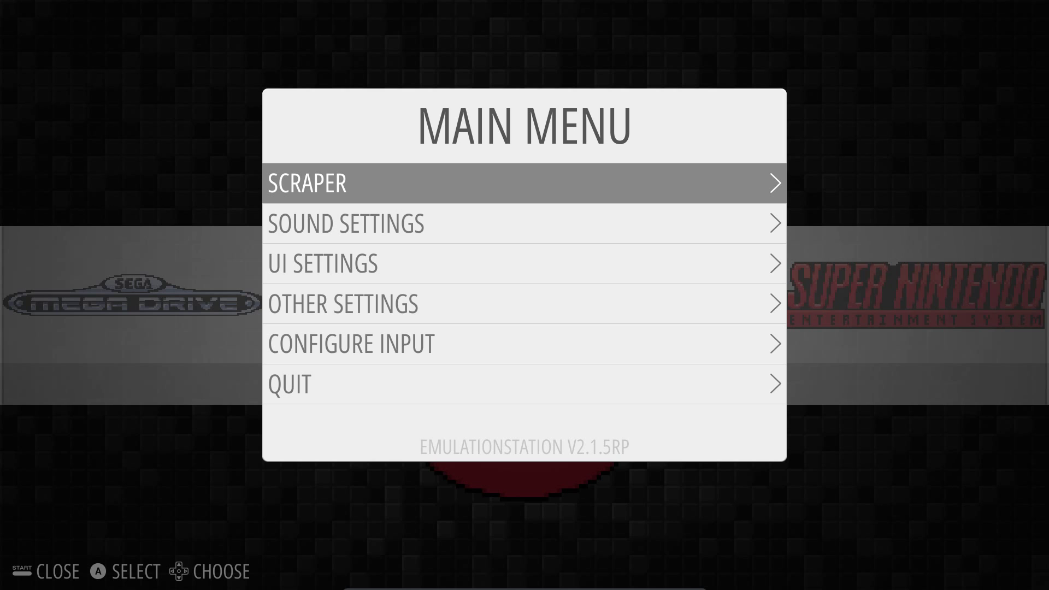
key(Return)
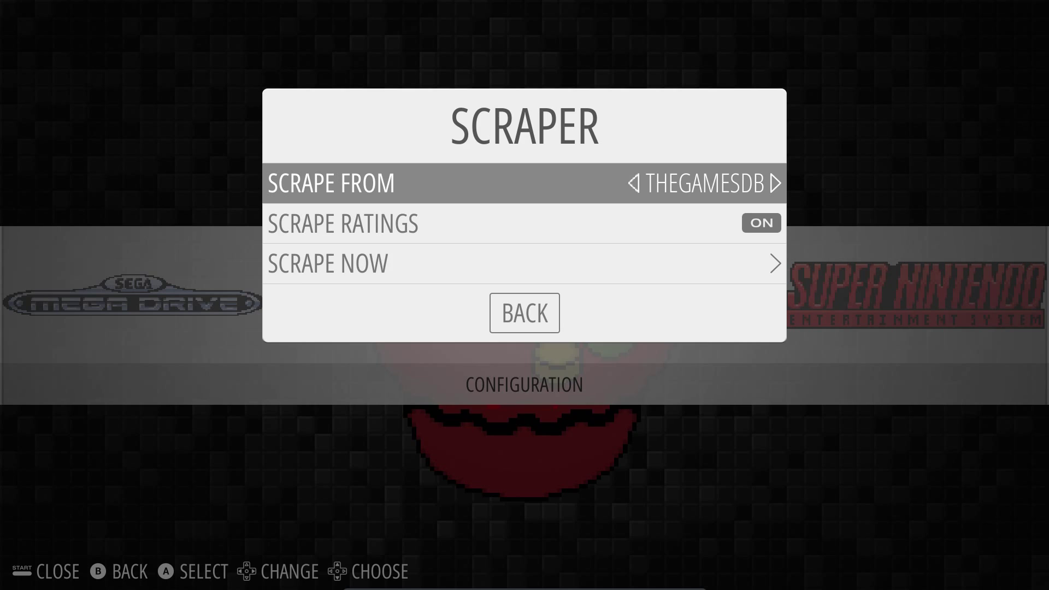
key(Down)
key(Down)
key(Return)
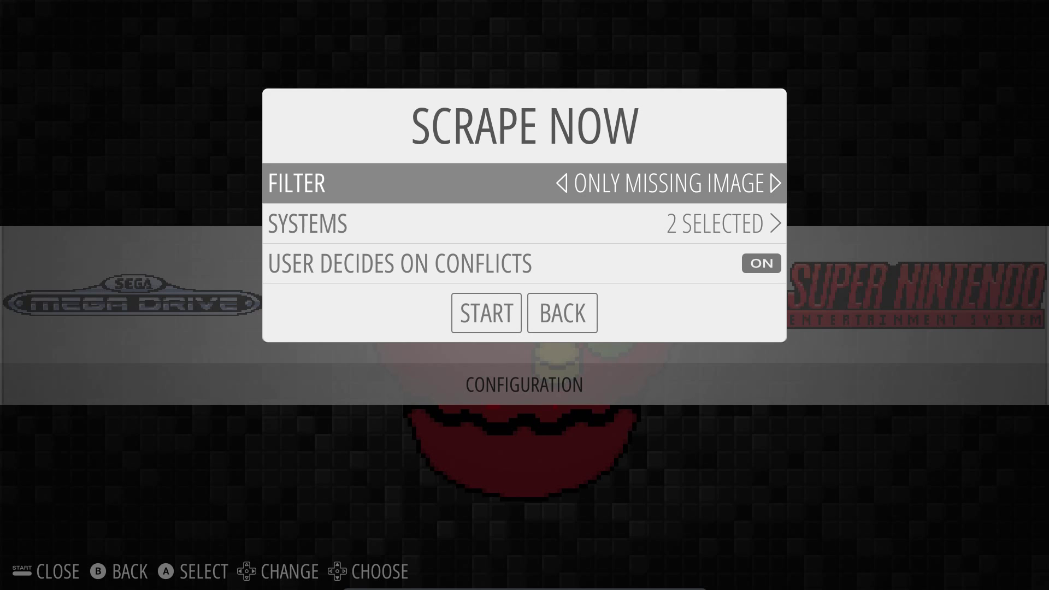
key(Down)
key(Down)
key(Down)
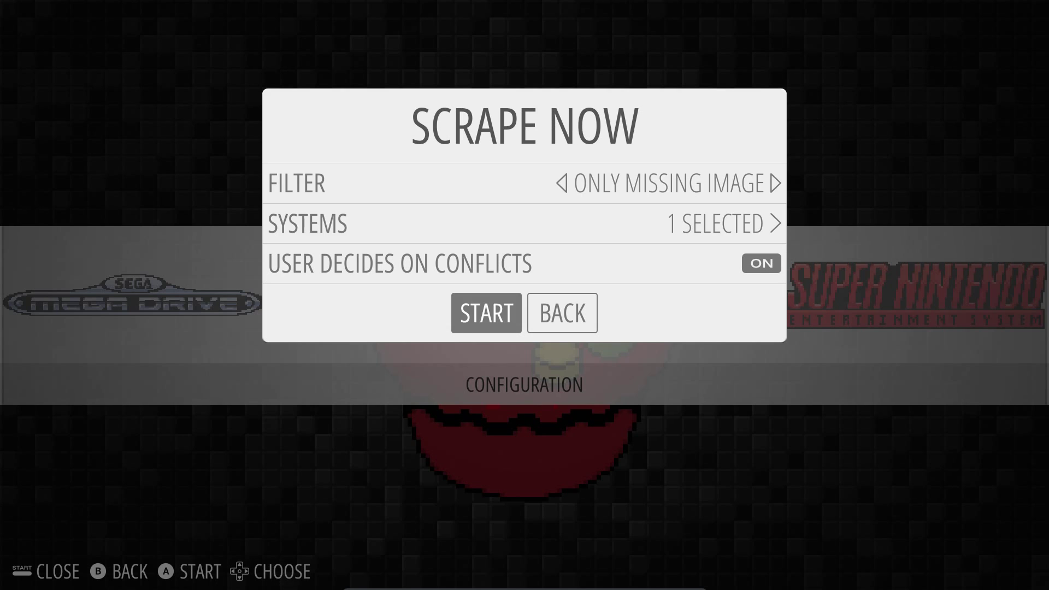
key(Return)
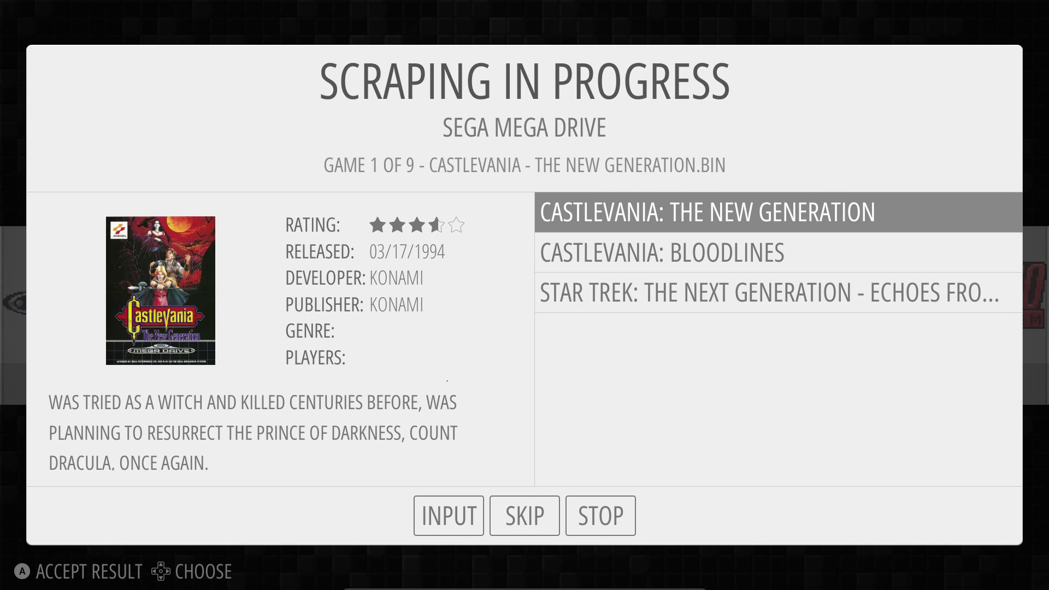
Step: Accept the match Castlevania: The New Generation, check the results for Itchy and Scratchy Game, and skip that game
key(Return)
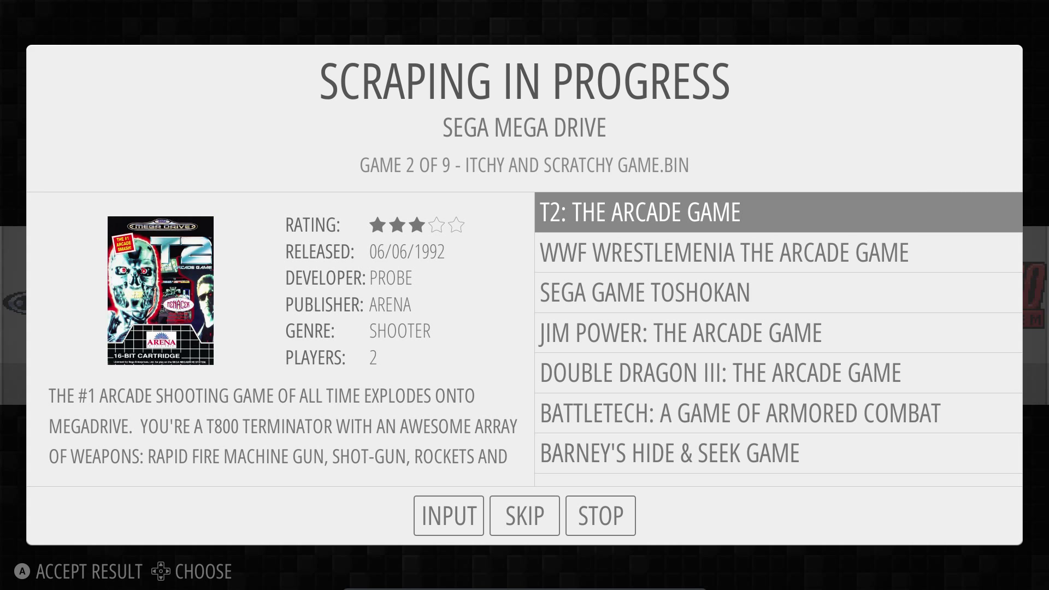
key(Down)
key(Down)
key(Down)
key(Down)
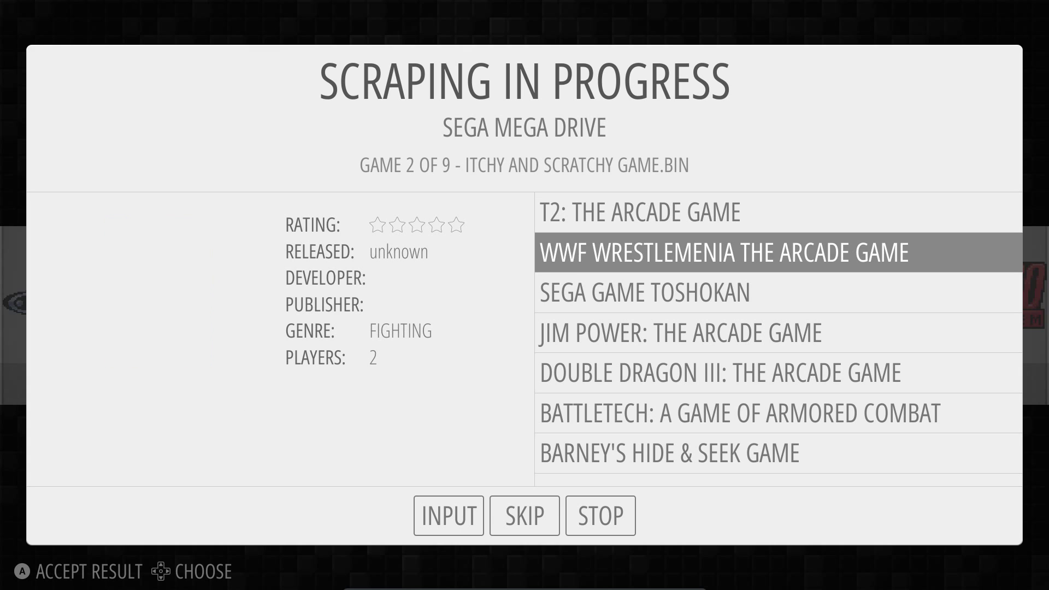
key(Down)
key(Down)
key(Down)
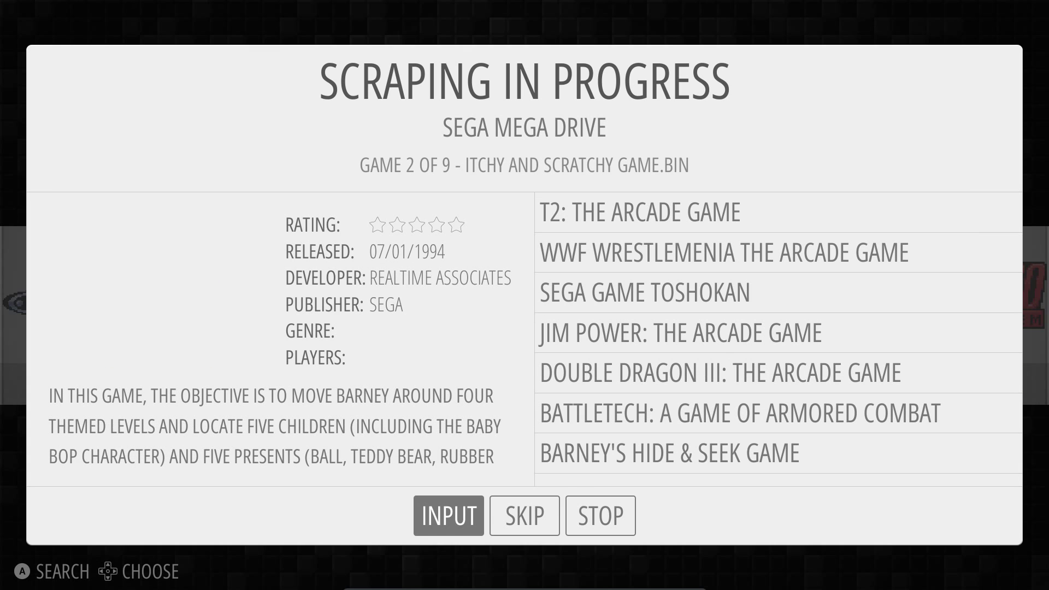
key(Up)
key(Up)
key(Up)
key(Down)
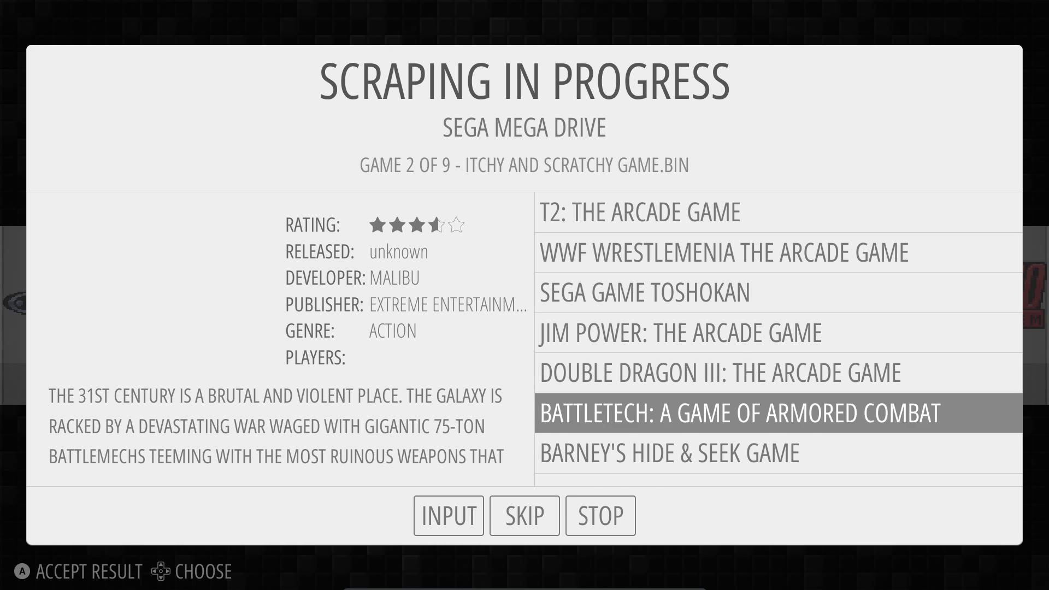
key(Down)
key(Down)
key(Right)
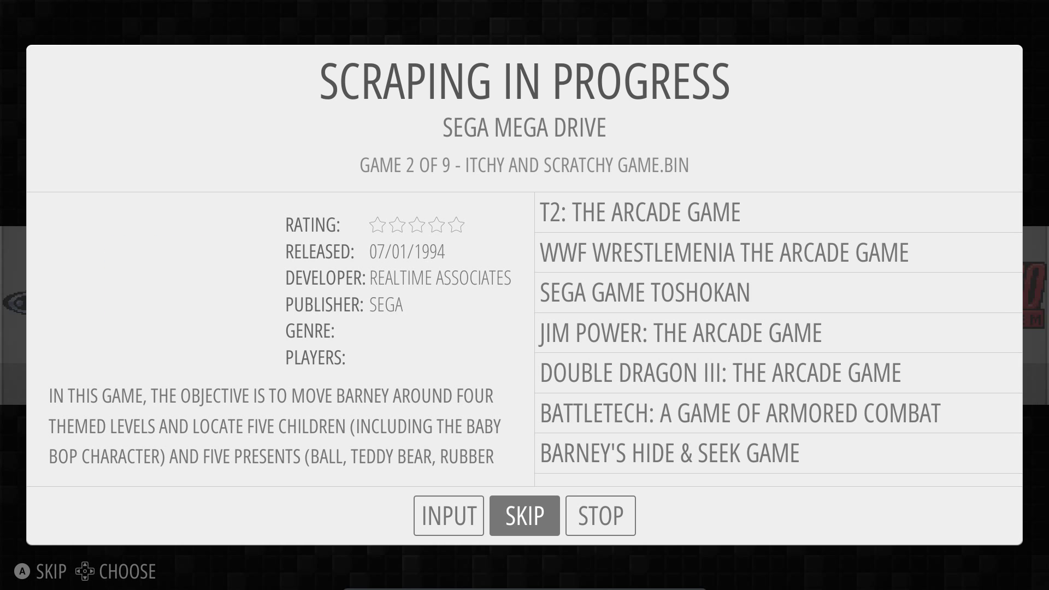
key(Return)
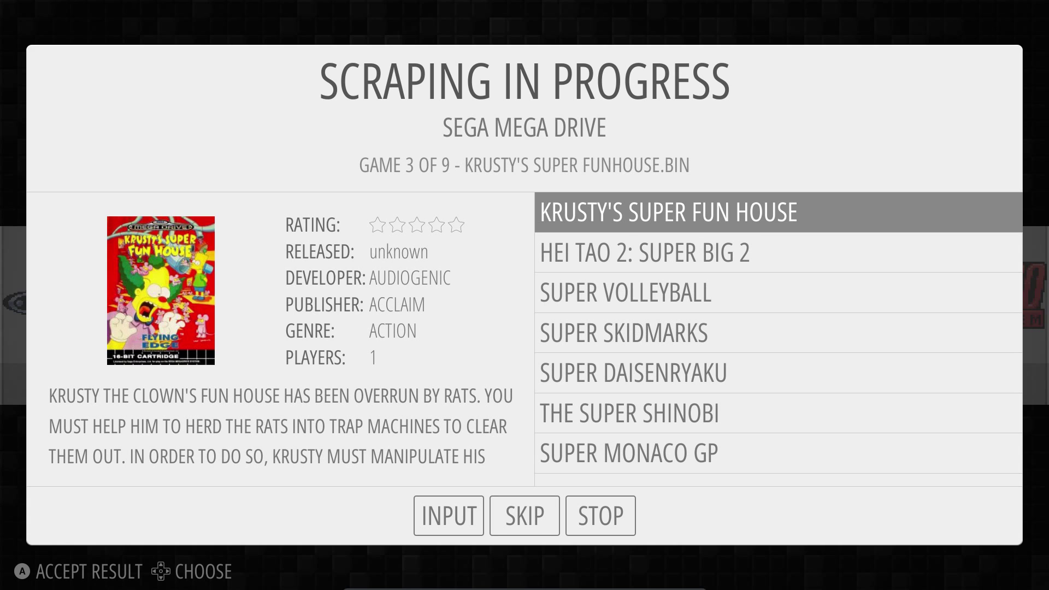
Step: Accept the matches Krusty's Super Fun House, Sonic the Hedgehog and Sonic the Hedgehog 2, finish scraping, and return to the system selection
key(Return)
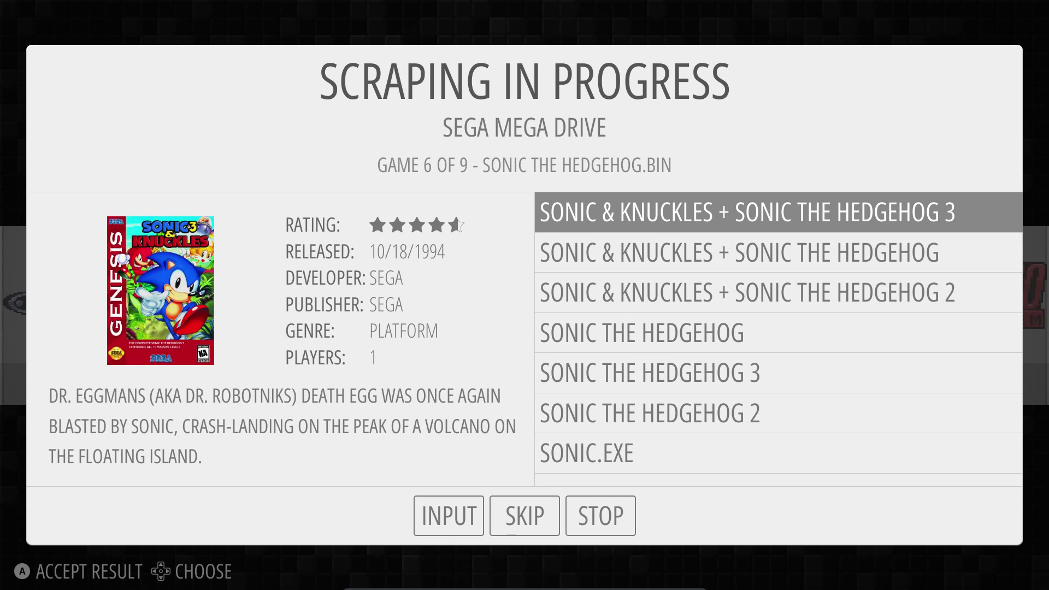
key(Down)
key(Down)
key(Down)
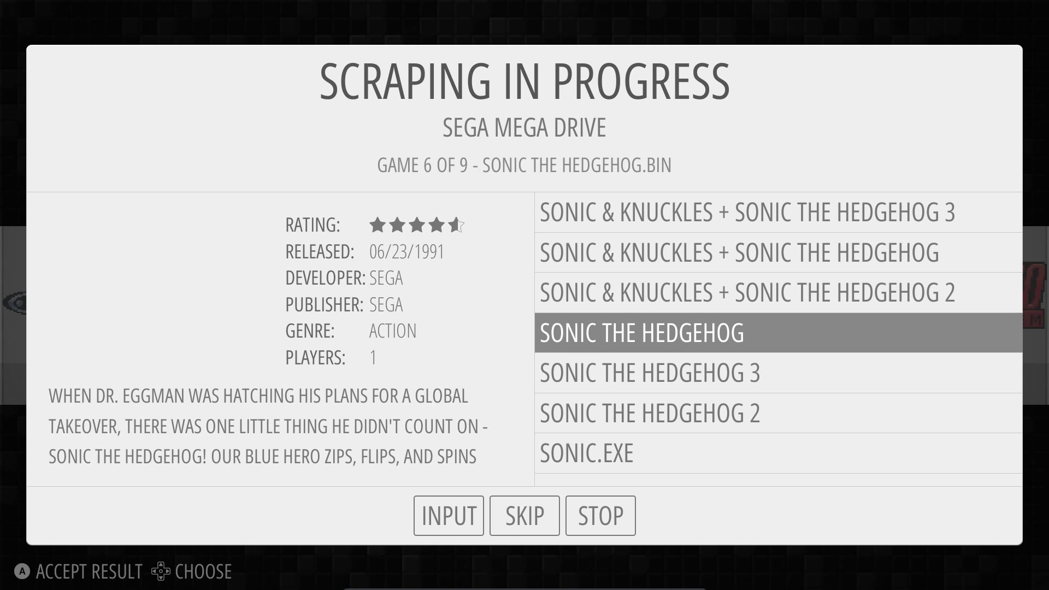
key(Return)
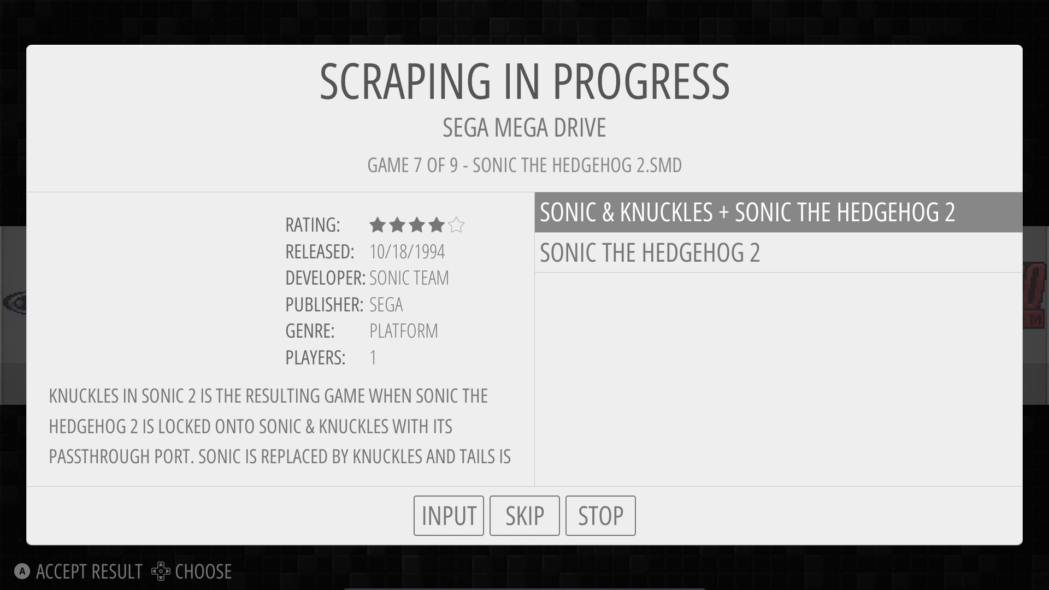
key(Return)
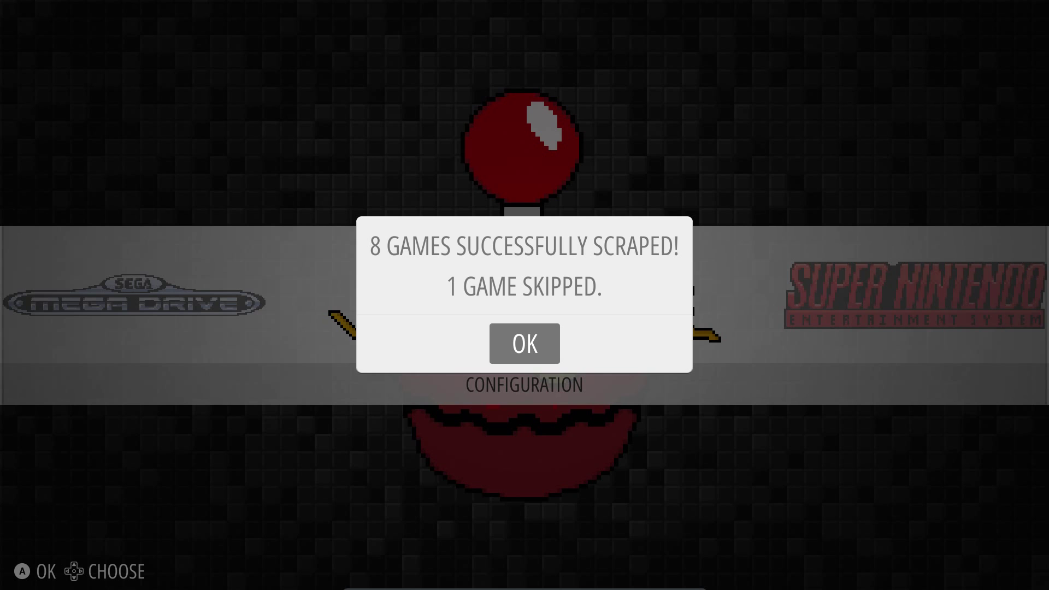
key(Return)
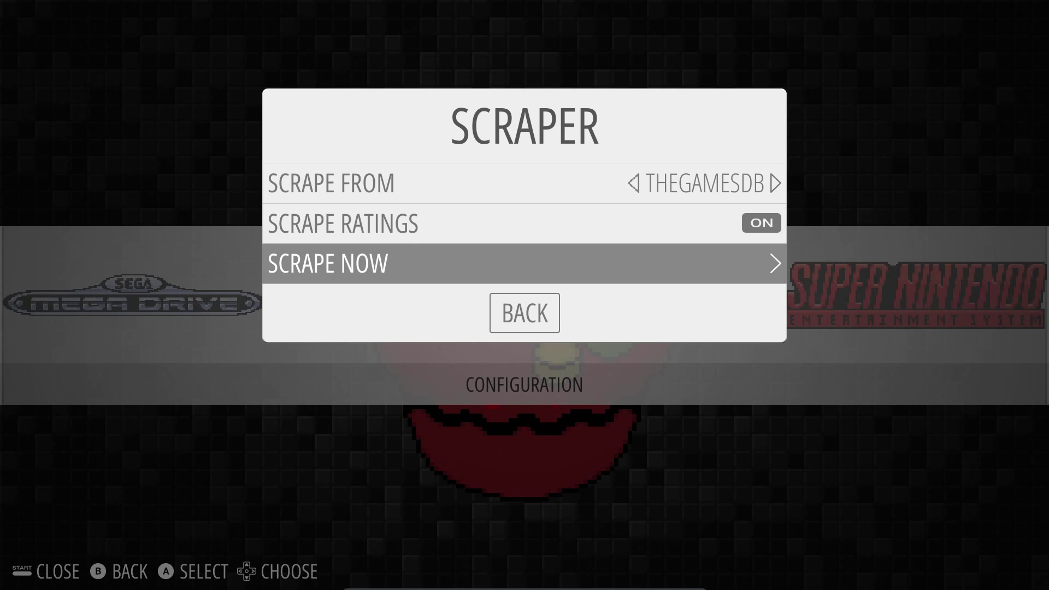
key(Escape)
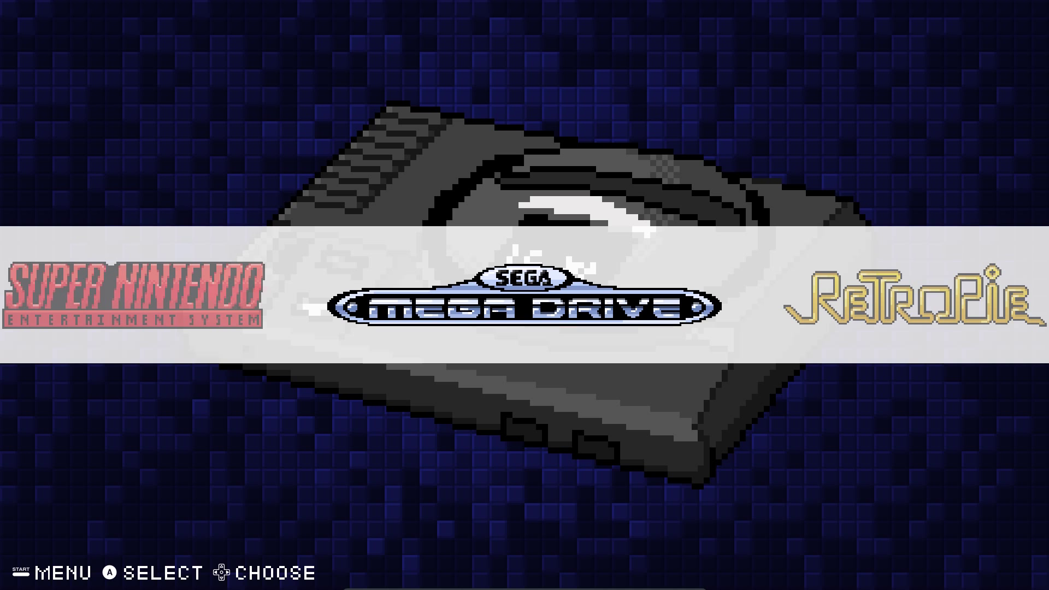
Step: Open the Mega Drive game list and look through the cover artwork down to Tiny Toon Adventures
key(Return)
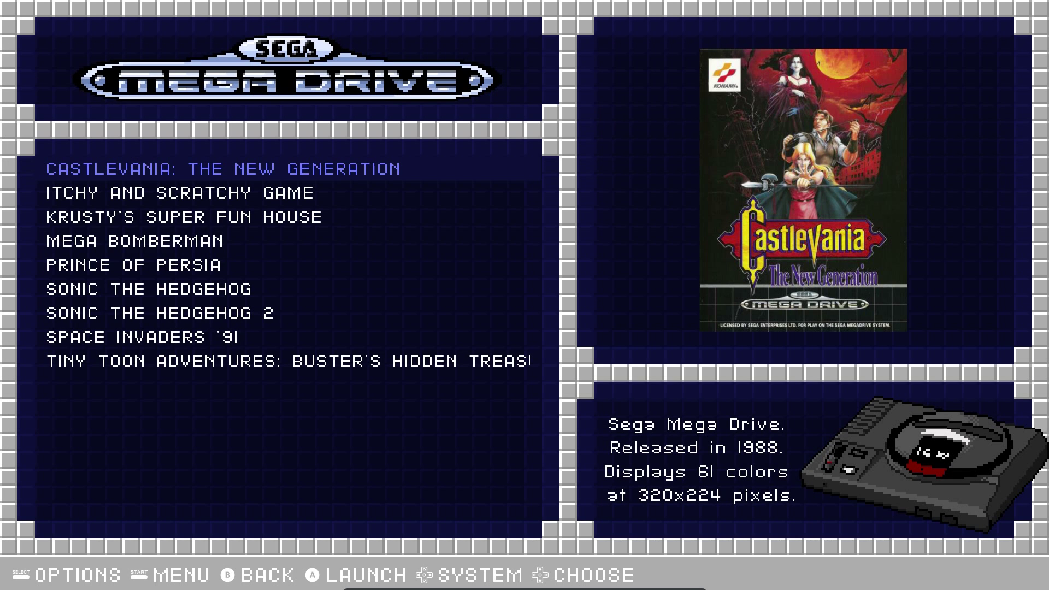
key(Down)
key(Down)
key(Down)
key(Down)
key(Down)
key(Down)
key(Down)
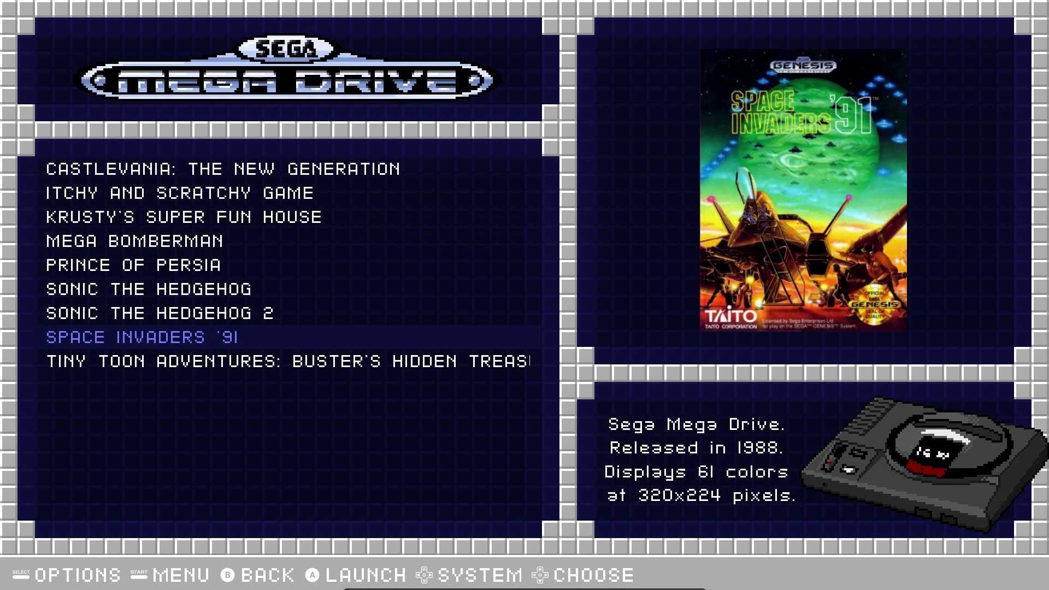
key(Down)
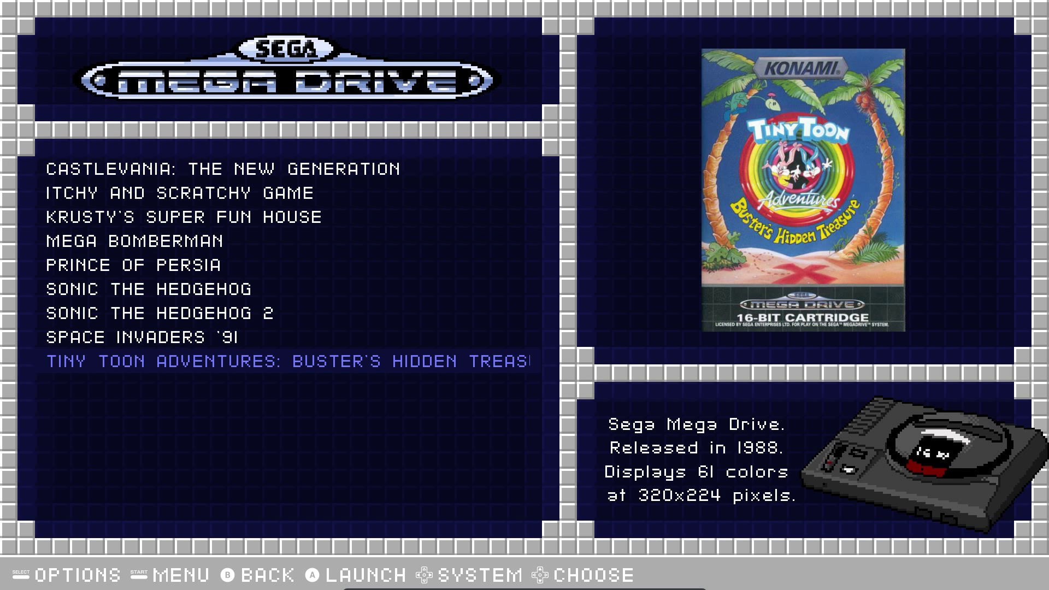
Step: Change the theme set to Luminous in the UI settings and view the Super Nintendo and Mega Drive game lists
key(Return)
key(Down)
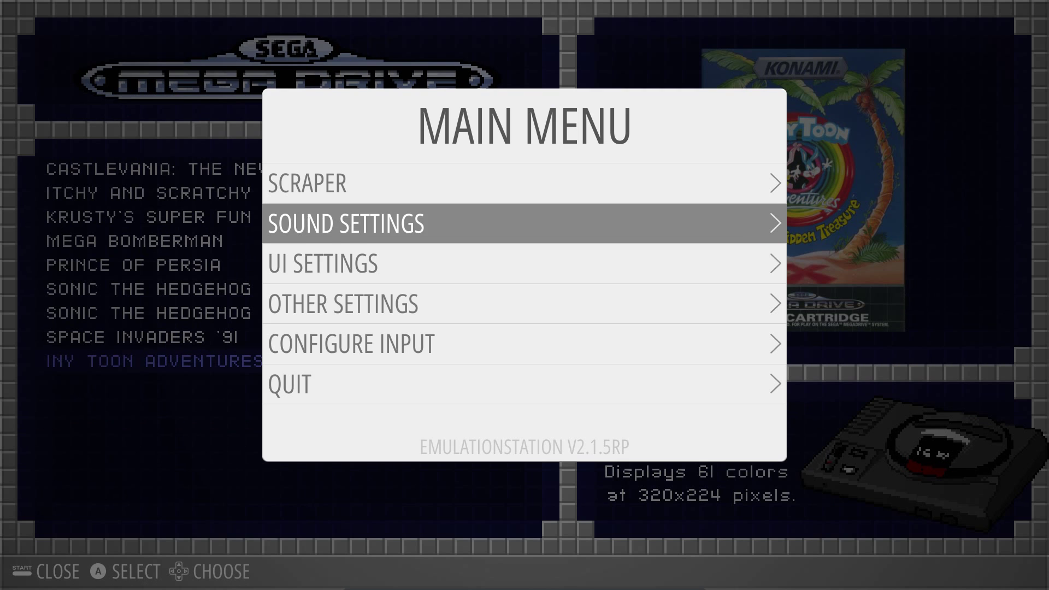
key(Down)
key(Return)
key(Up)
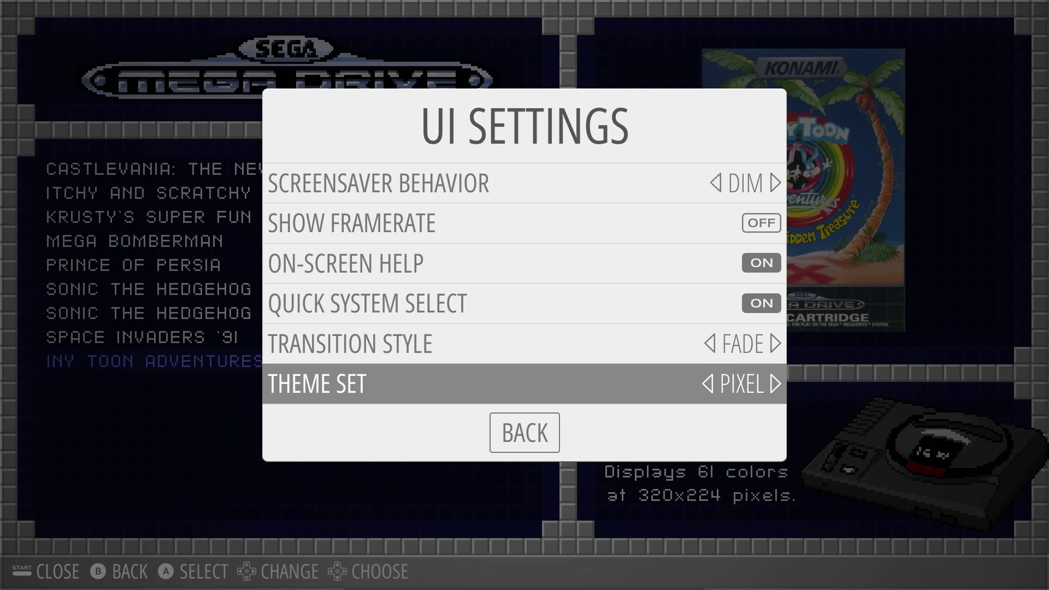
key(Left)
key(Return)
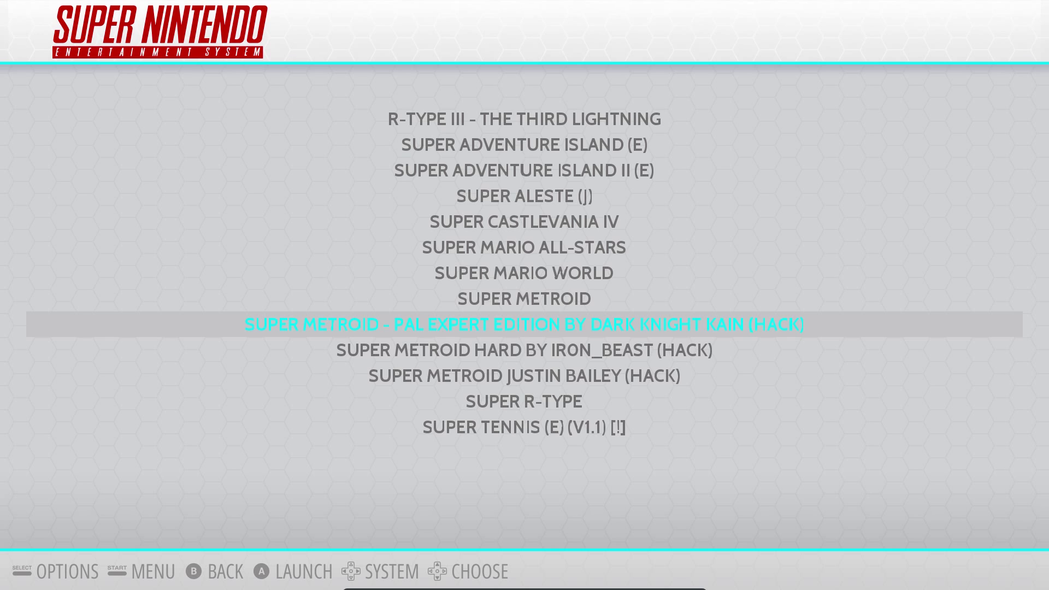
key(Left)
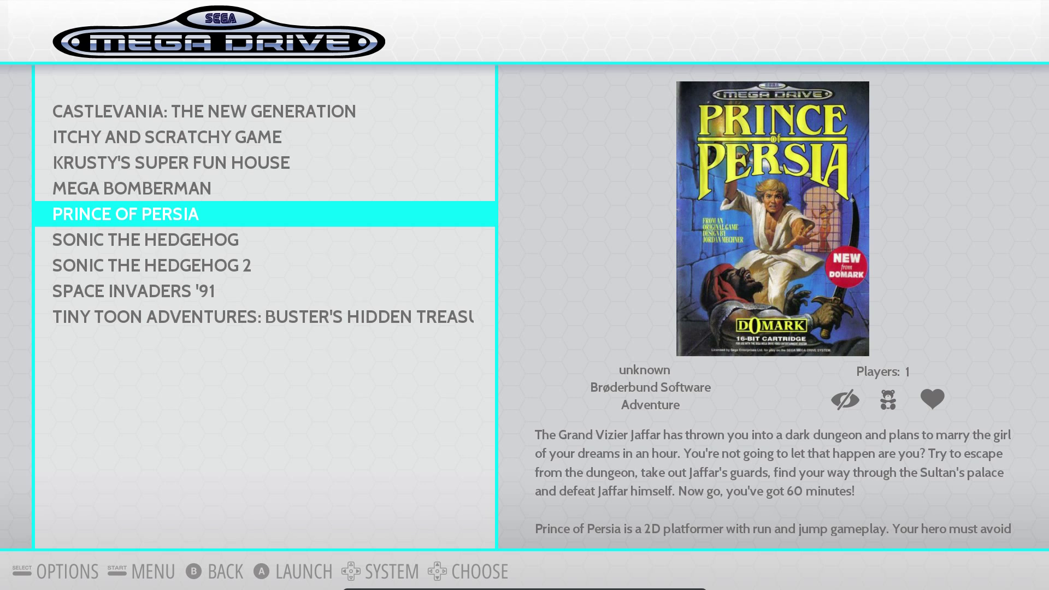